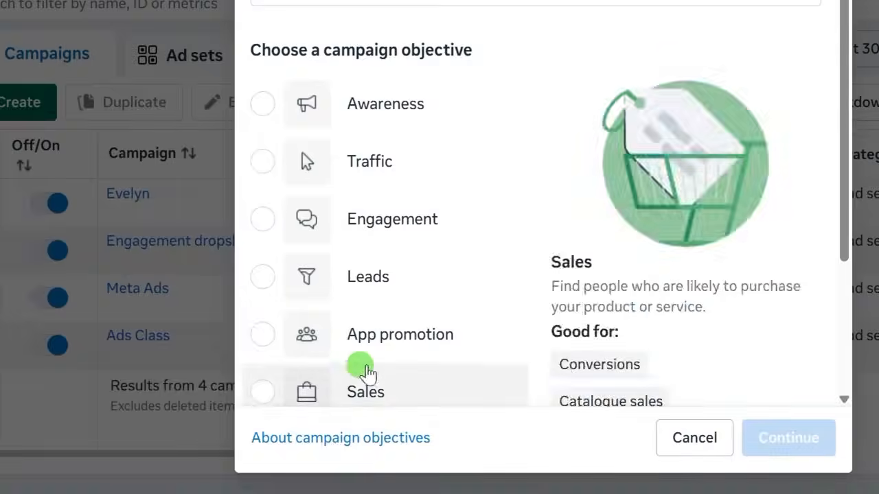
- Choose Sales as the new campaign's objective and continue to the campaign editor
scroll(384, 260, up, 2)
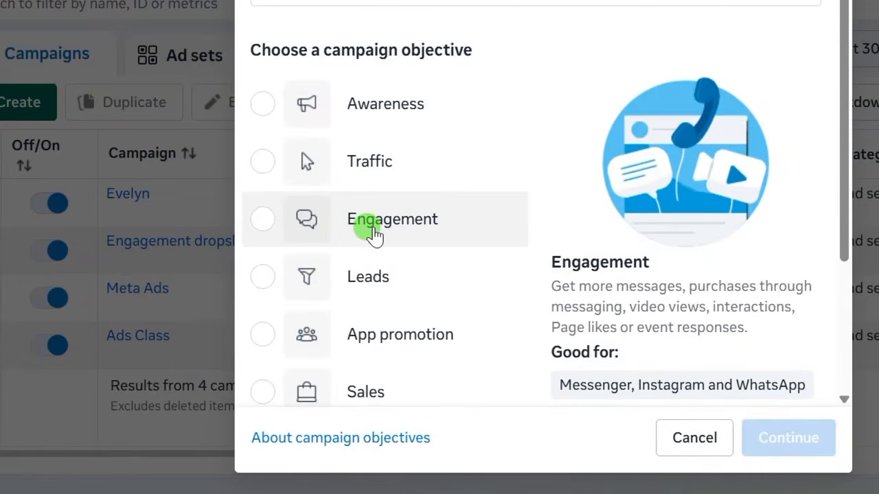
scroll(374, 237, down, 4)
click(264, 198)
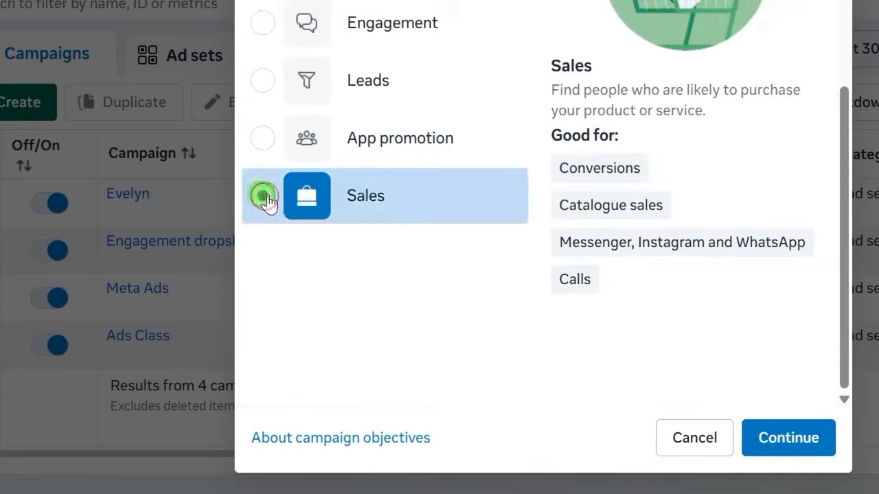
click(773, 450)
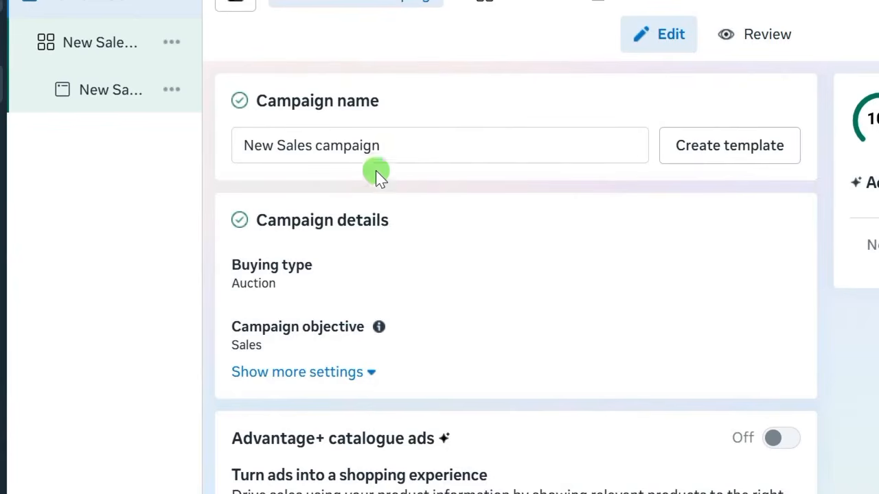
- Rename 'New Sales campaign' to 'sales' and copy the new name to the clipboard
triple_click(270, 141)
key(BackSpace)
text(sales)
double_click(251, 162)
right_click(250, 162)
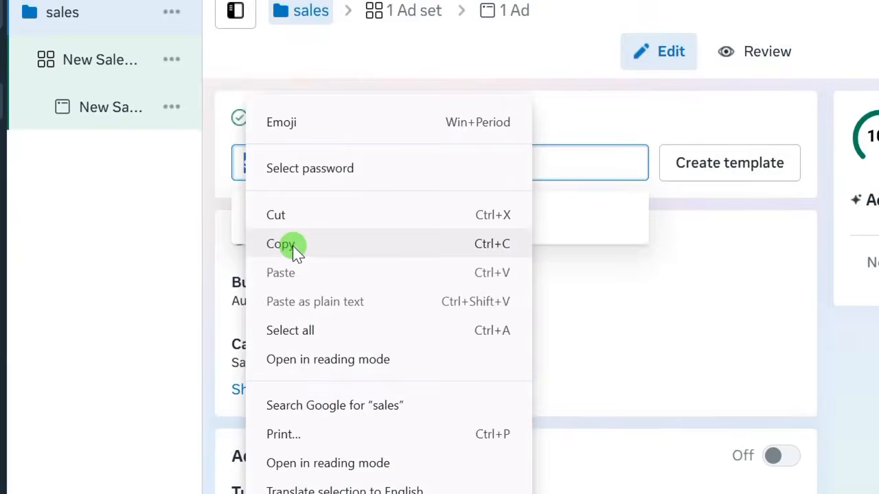
click(290, 243)
click(210, 240)
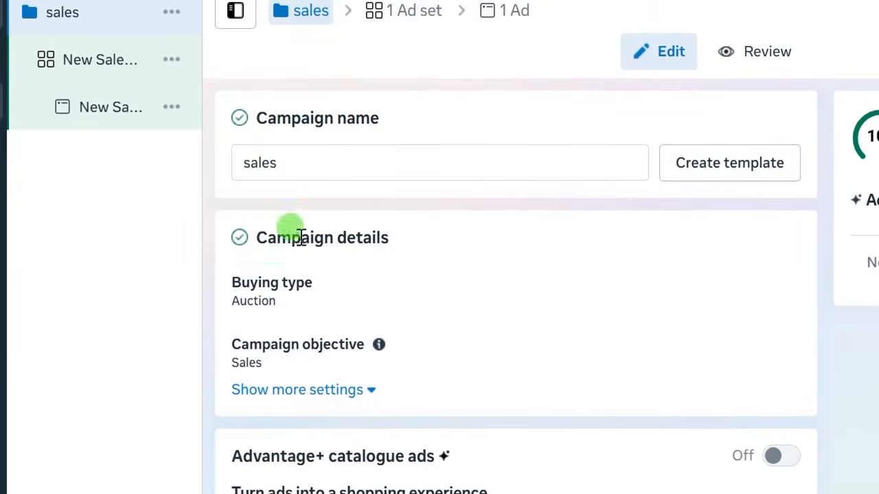
scroll(266, 313, down, 1)
scroll(266, 312, down, 3)
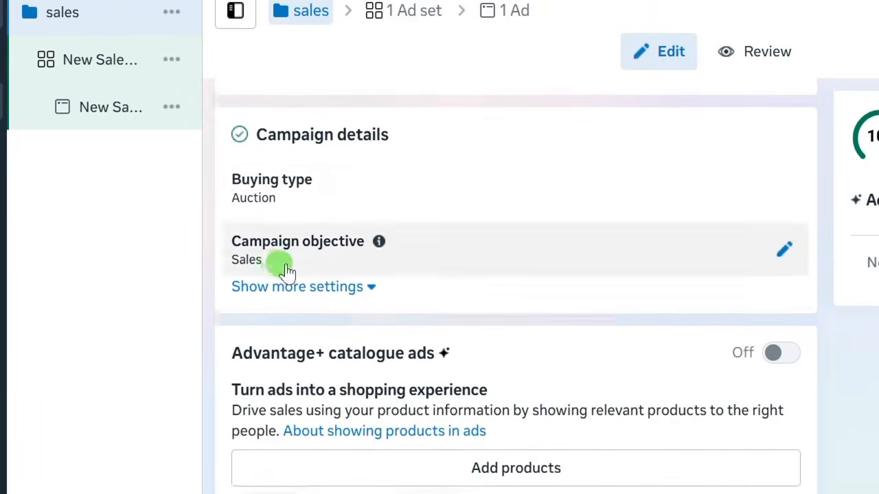
scroll(269, 369, down, 1)
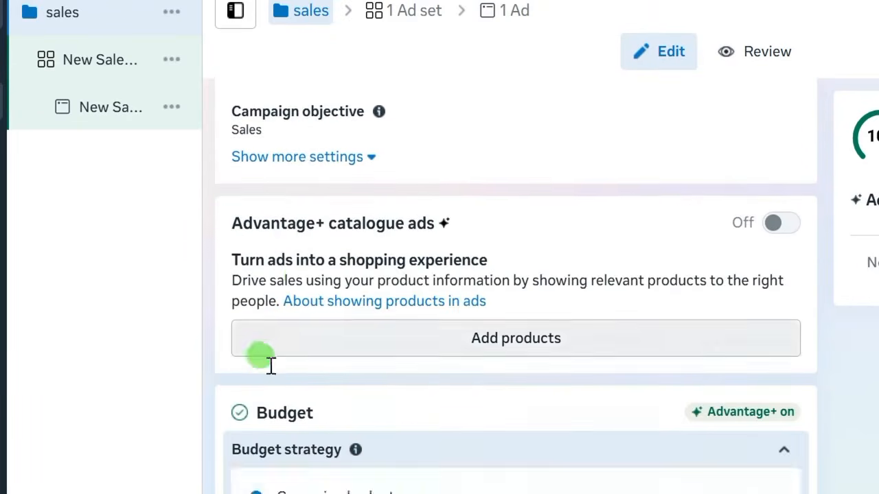
scroll(272, 323, up, 1)
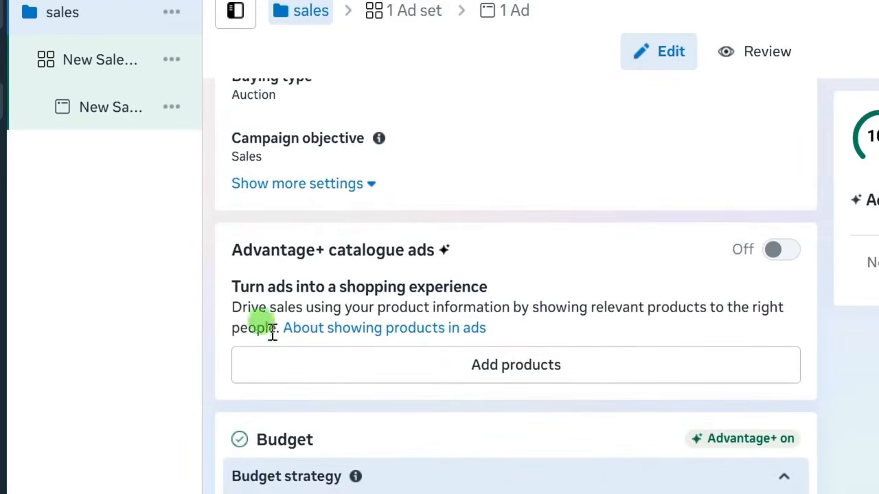
scroll(305, 302, down, 4)
scroll(285, 337, down, 2)
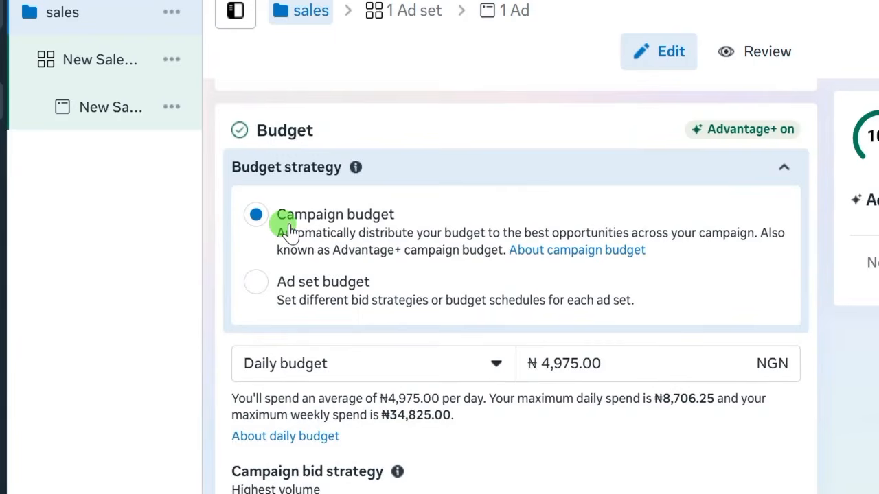
scroll(282, 275, up, 3)
scroll(271, 324, down, 3)
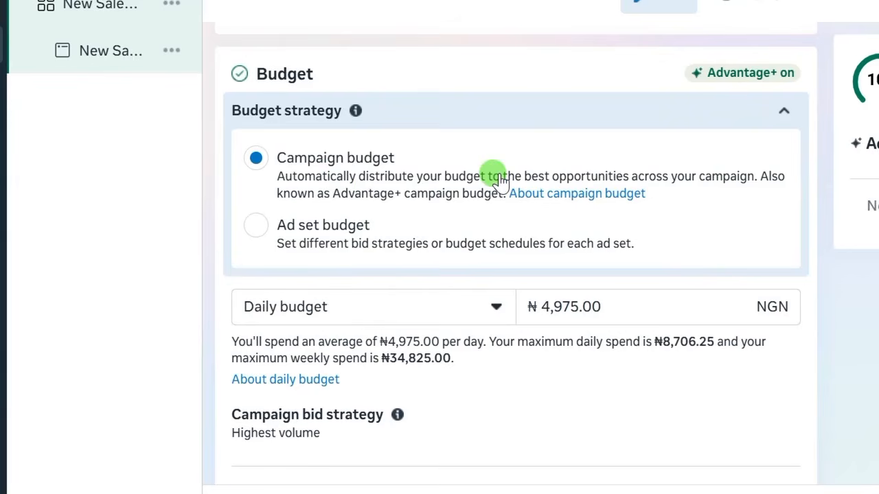
scroll(378, 235, up, 2)
scroll(323, 202, down, 2)
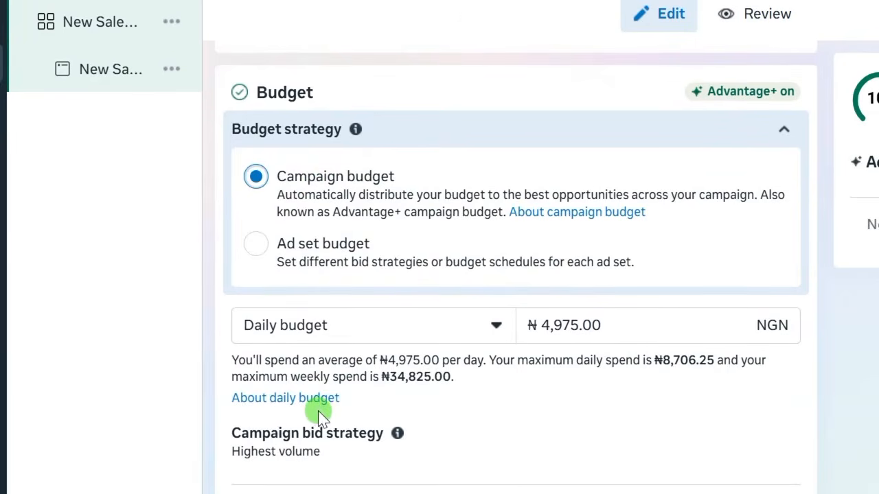
scroll(316, 410, down, 1)
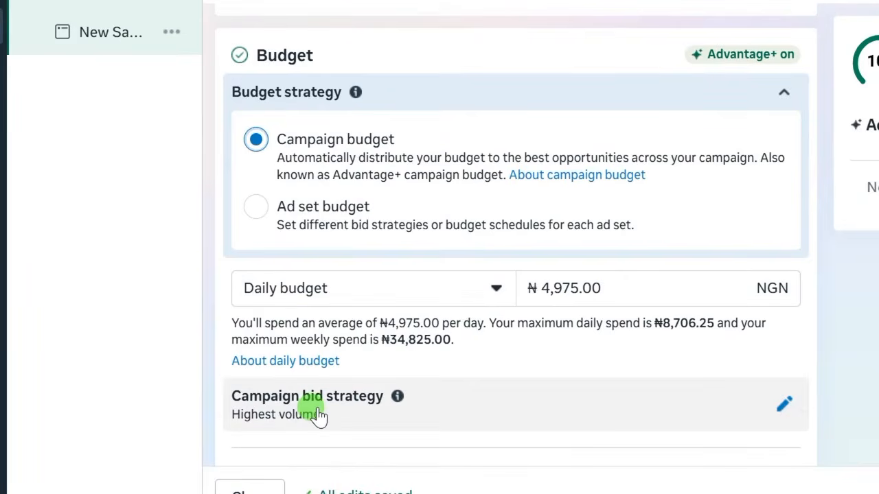
scroll(346, 392, down, 2)
scroll(370, 302, up, 2)
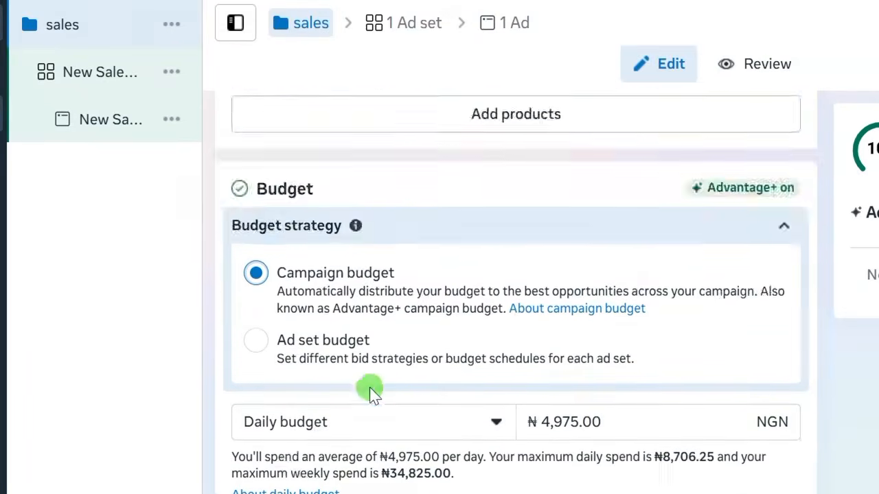
scroll(369, 387, down, 3)
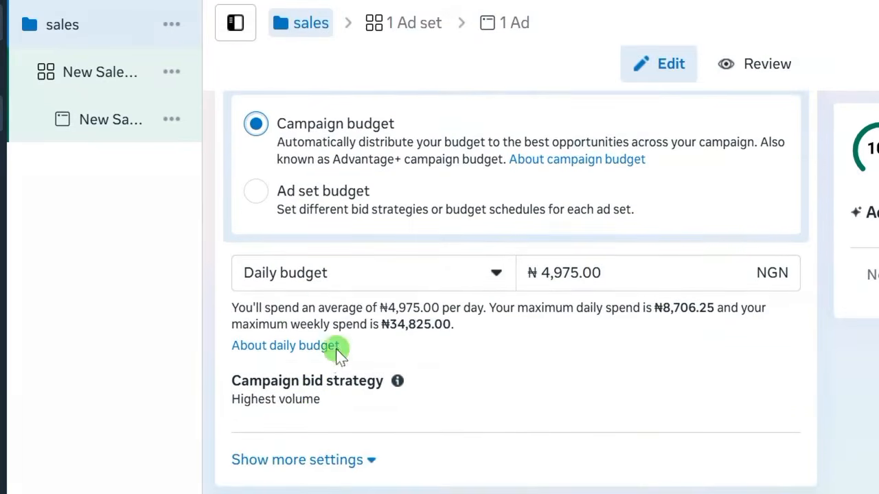
- Change the campaign's daily budget from 4975 to ₦10,000.00 NGN
click(575, 273)
drag(570, 272, 542, 273)
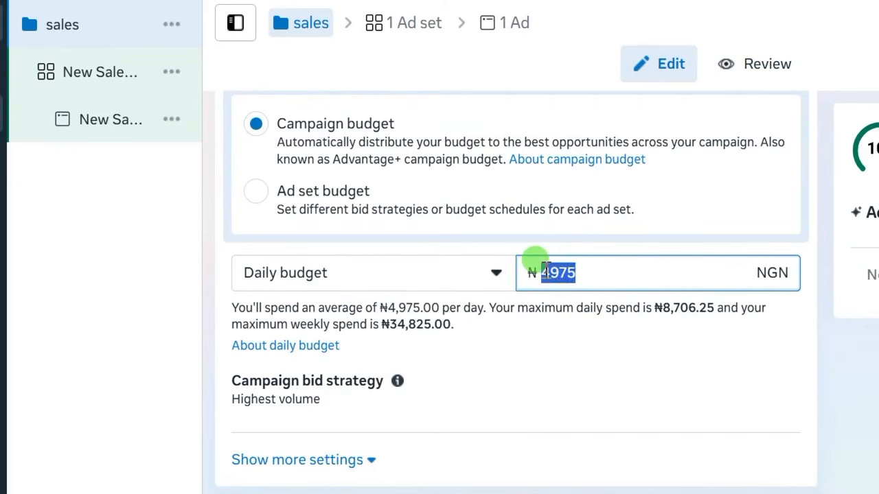
text(10000)
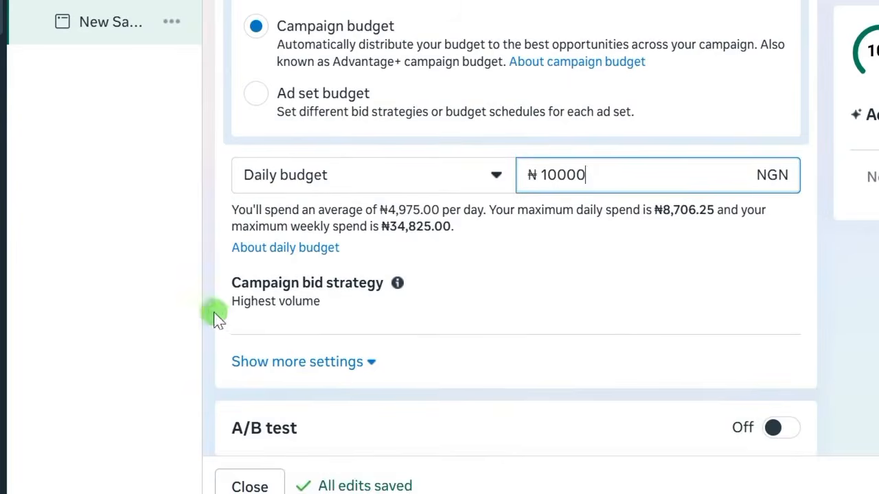
click(211, 409)
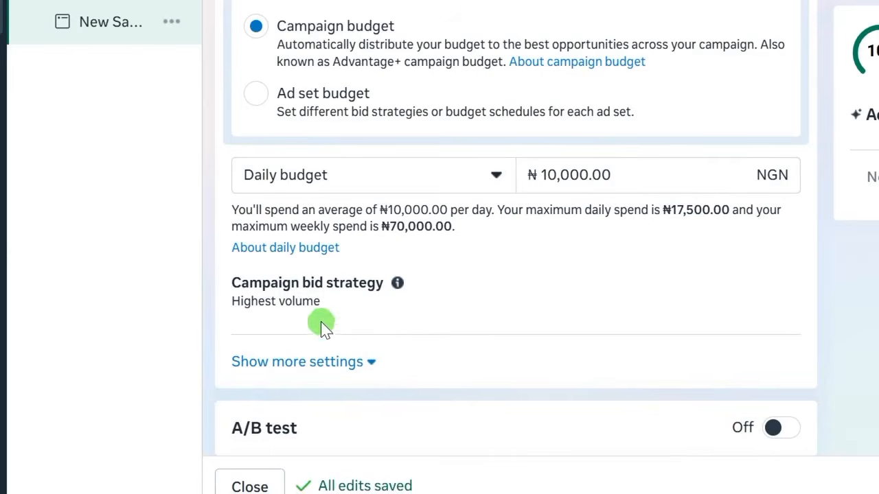
- Review the campaign settings and submit them with Next to reach the ad set editor
scroll(323, 328, down, 6)
scroll(359, 185, down, 2)
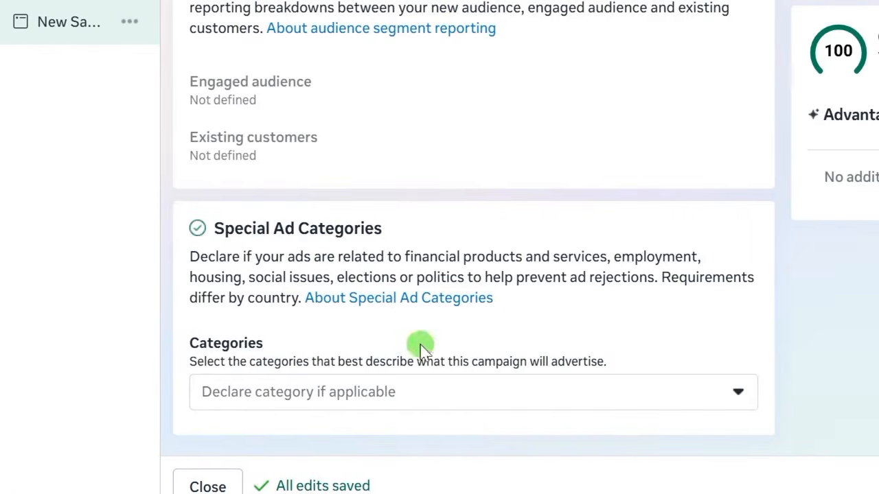
scroll(218, 285, up, 6)
scroll(218, 294, down, 6)
scroll(290, 336, up, 3)
scroll(291, 337, down, 3)
scroll(326, 315, up, 4)
scroll(318, 305, down, 4)
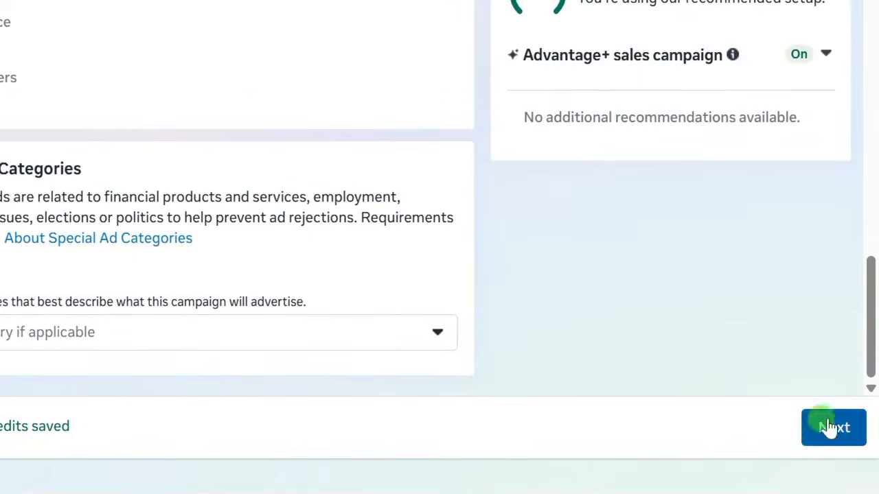
click(825, 431)
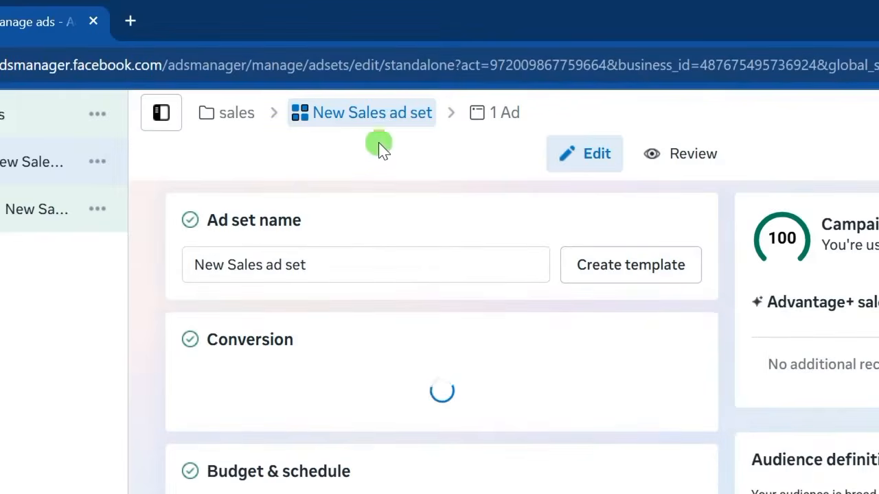
- Paste 'sales' over the ad set name 'New Sales ad set'
drag(315, 265, 196, 265)
right_click(227, 265)
click(267, 376)
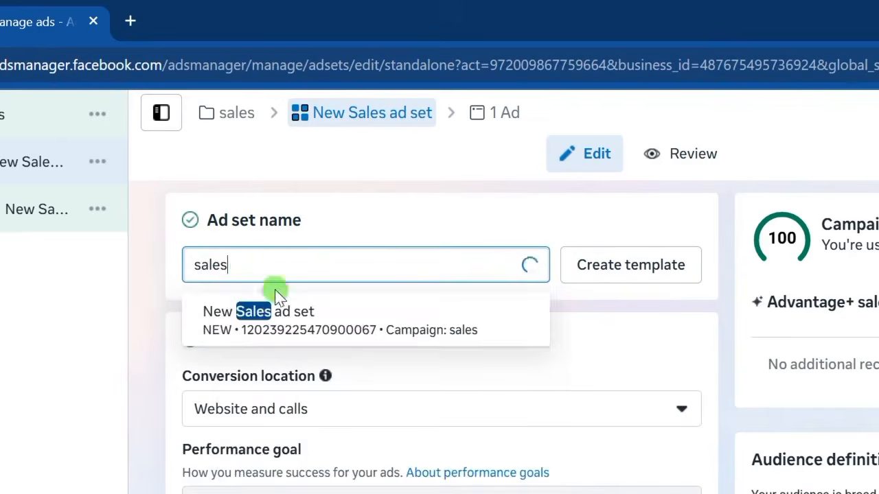
scroll(171, 343, down, 3)
scroll(178, 348, up, 3)
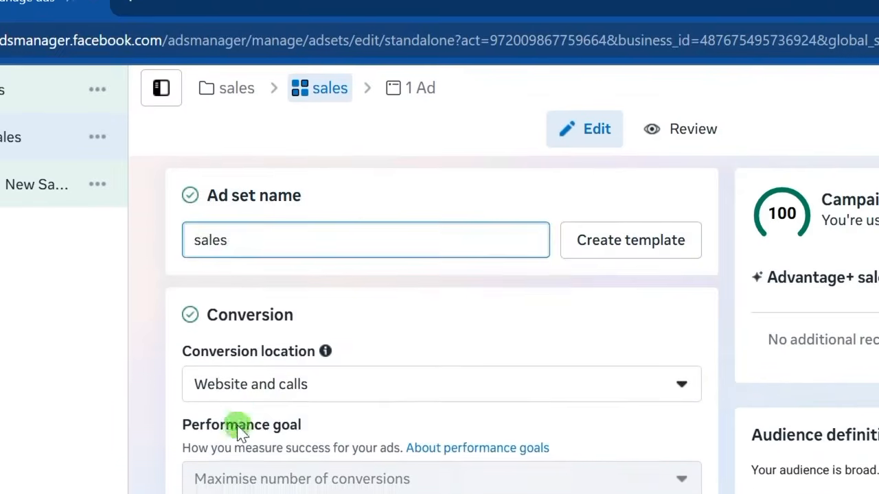
scroll(237, 440, down, 1)
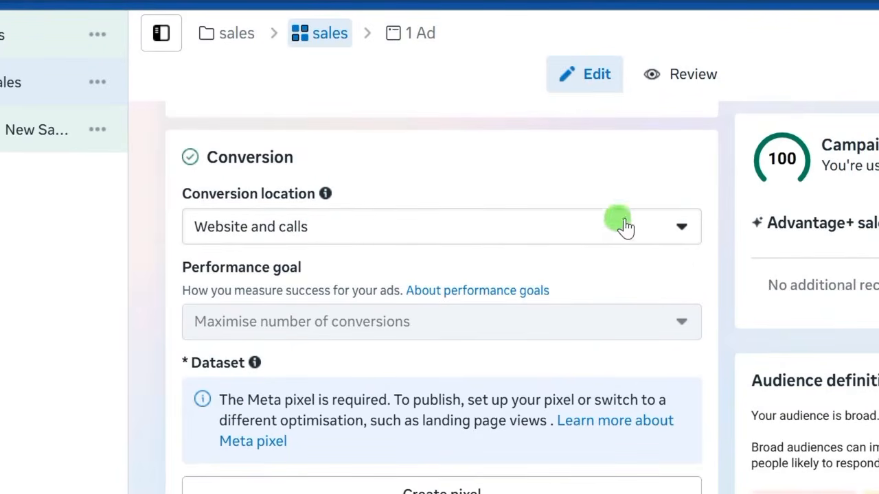
click(678, 229)
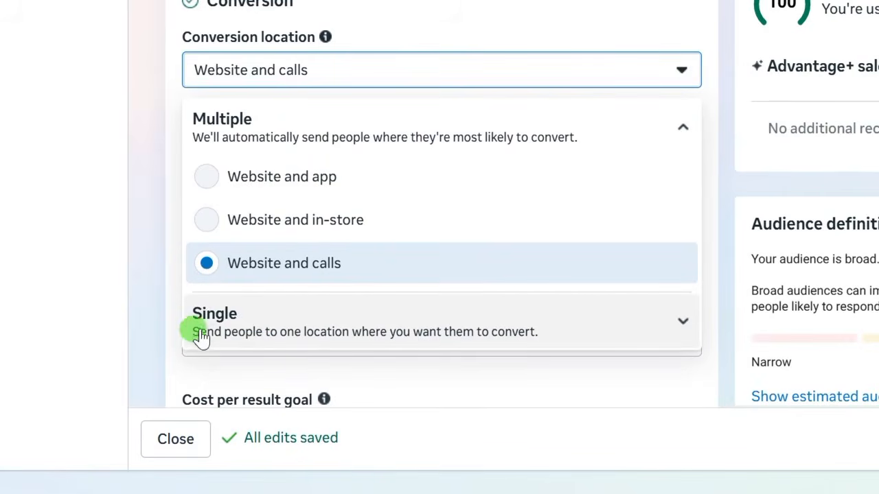
- Switch the conversion location from Website and calls to the single Website option
click(679, 323)
scroll(454, 484, down, 1)
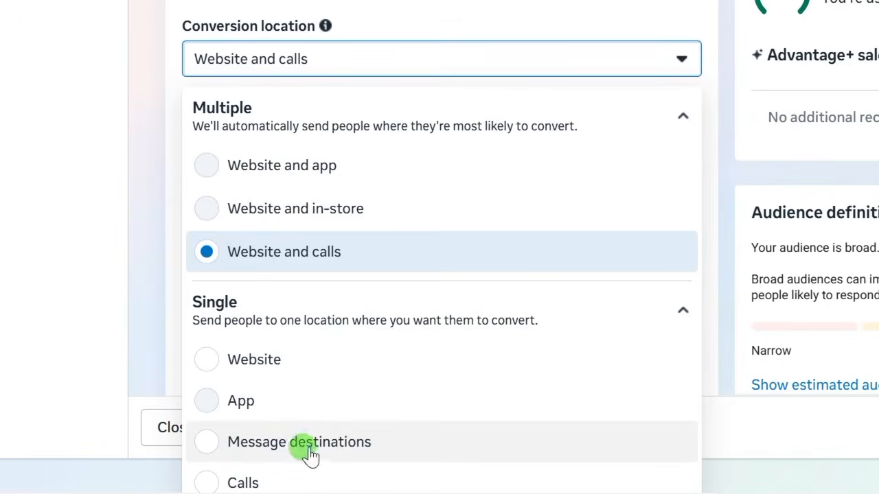
click(302, 359)
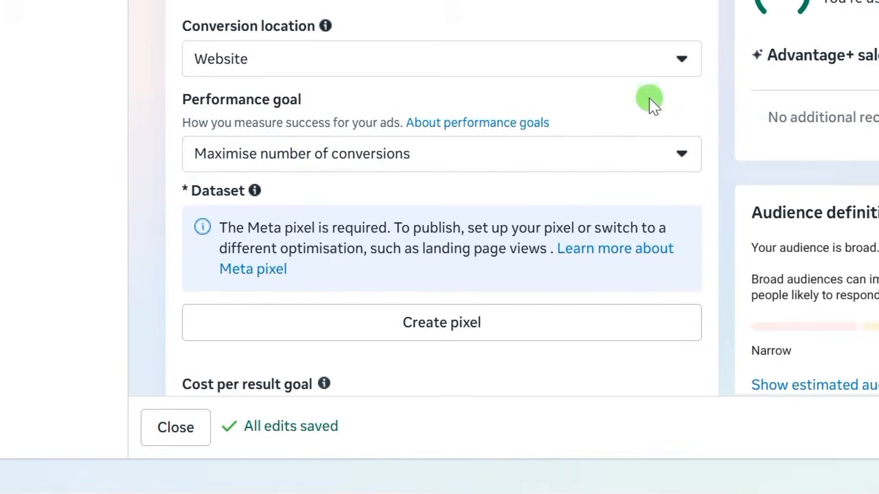
click(678, 153)
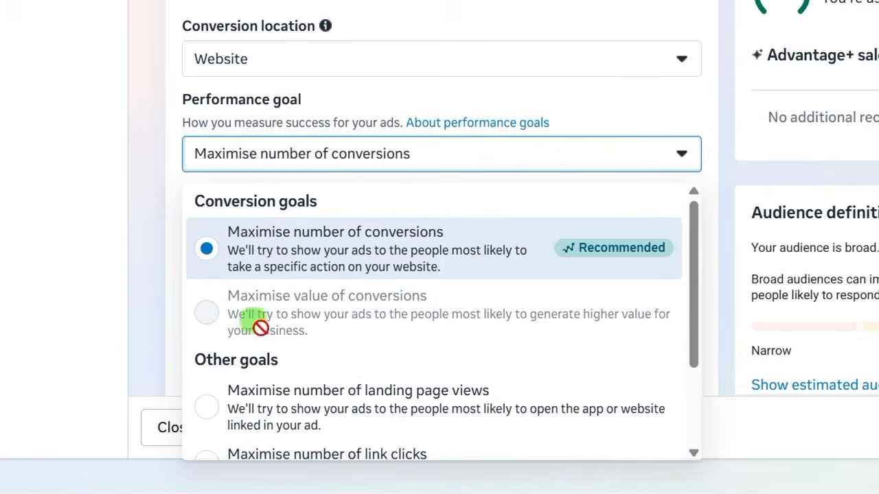
click(156, 207)
scroll(227, 124, up, 1)
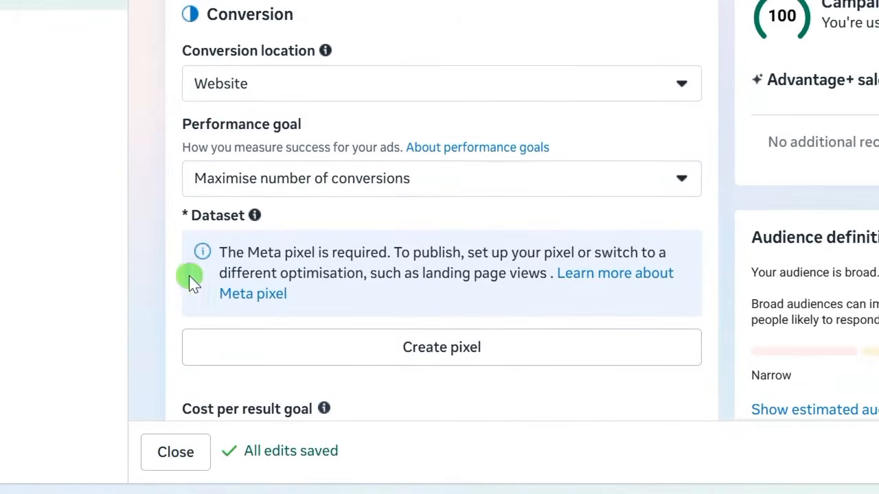
scroll(171, 264, down, 3)
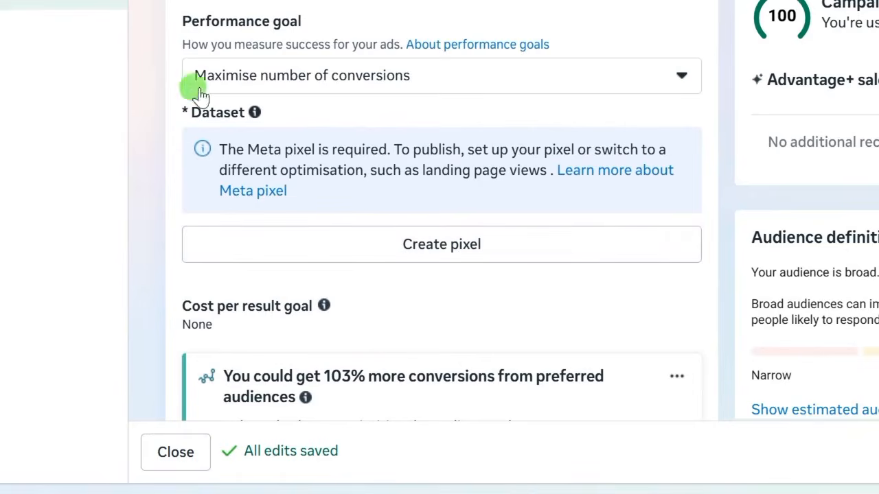
scroll(164, 245, down, 3)
scroll(182, 81, up, 1)
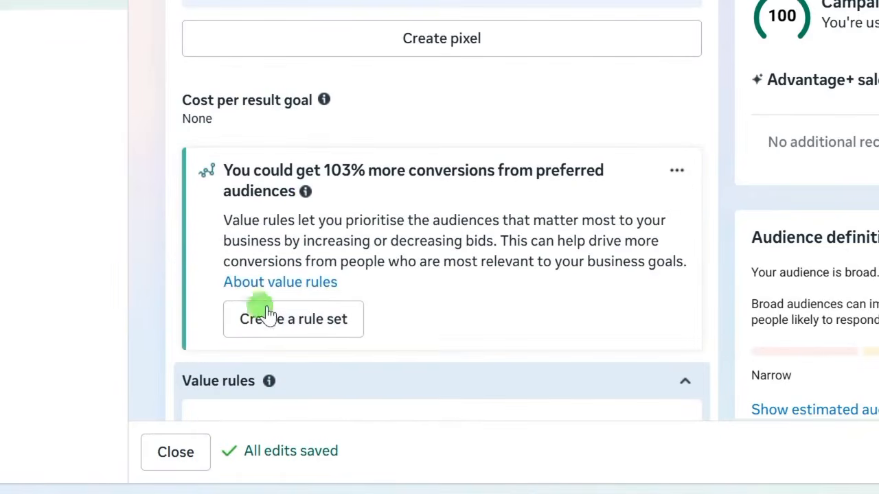
scroll(179, 302, down, 2)
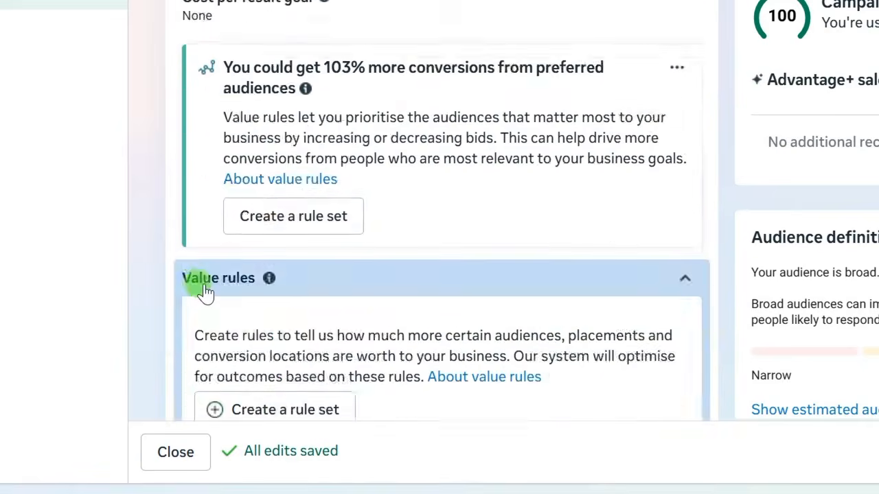
scroll(210, 285, down, 3)
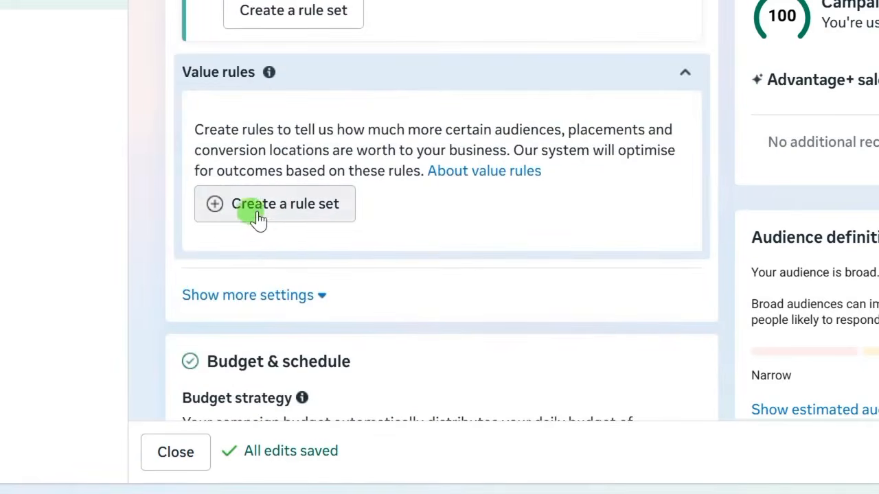
scroll(204, 299, up, 3)
scroll(204, 299, down, 7)
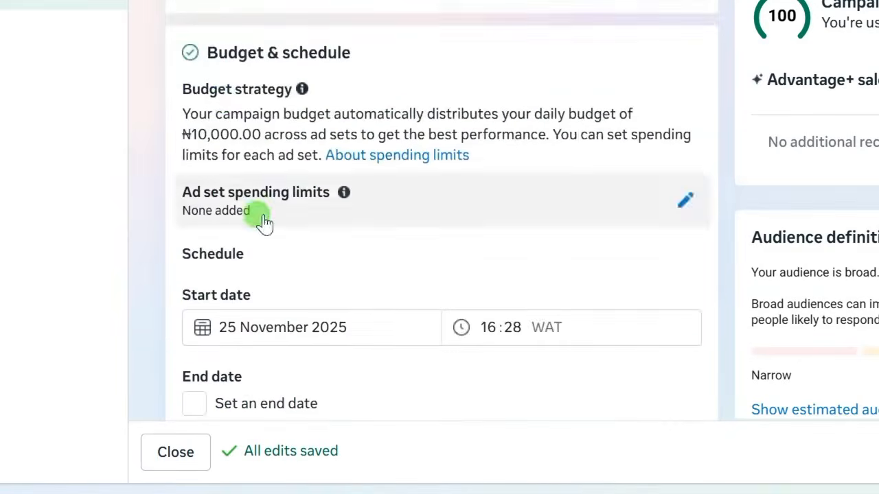
scroll(206, 233, down, 3)
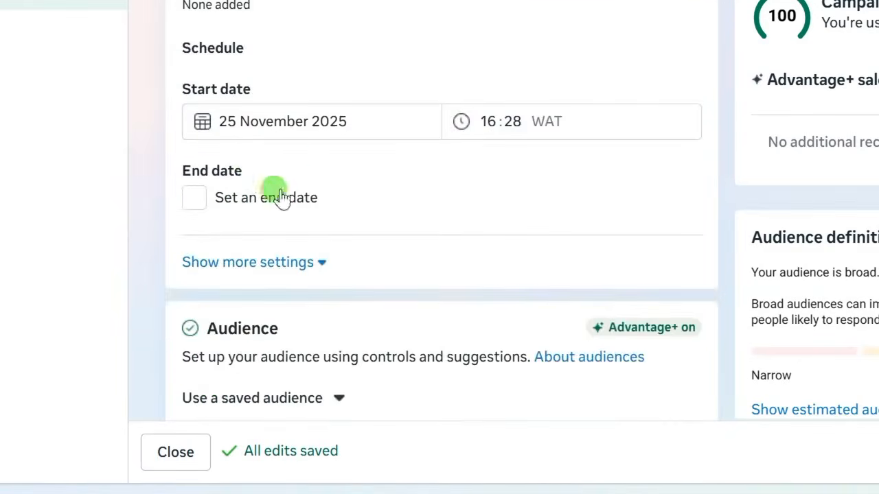
scroll(274, 195, up, 5)
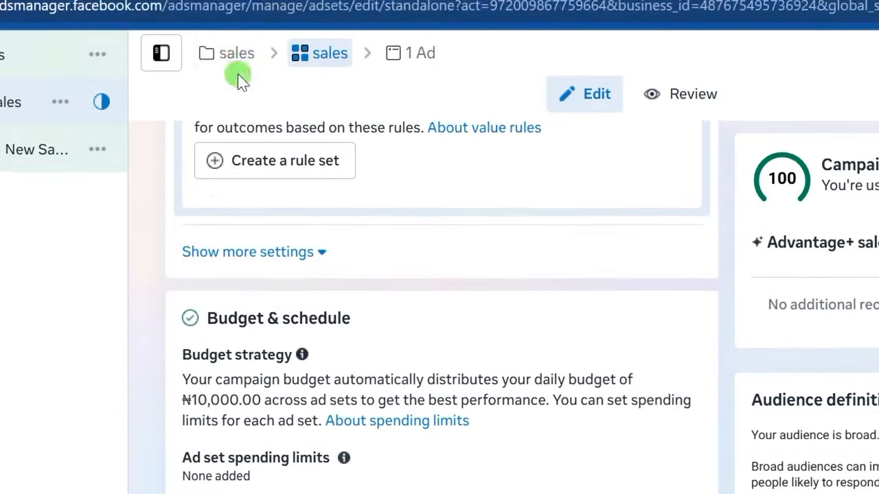
click(231, 76)
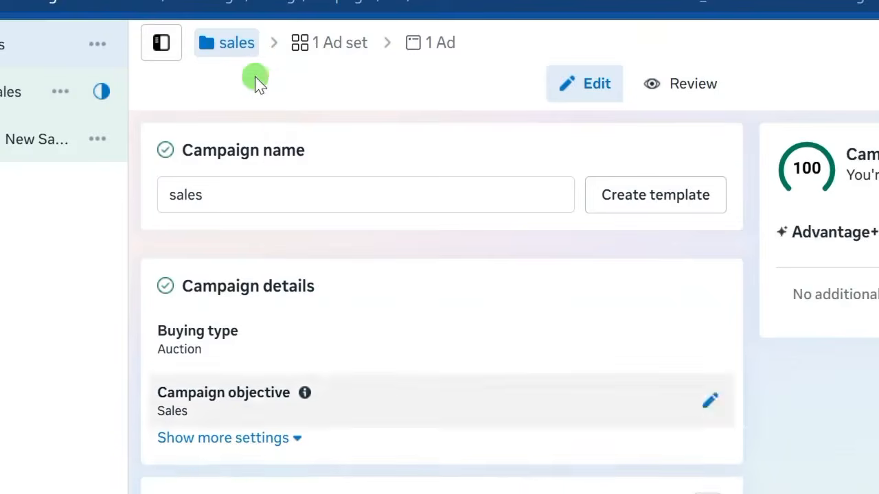
scroll(271, 289, down, 10)
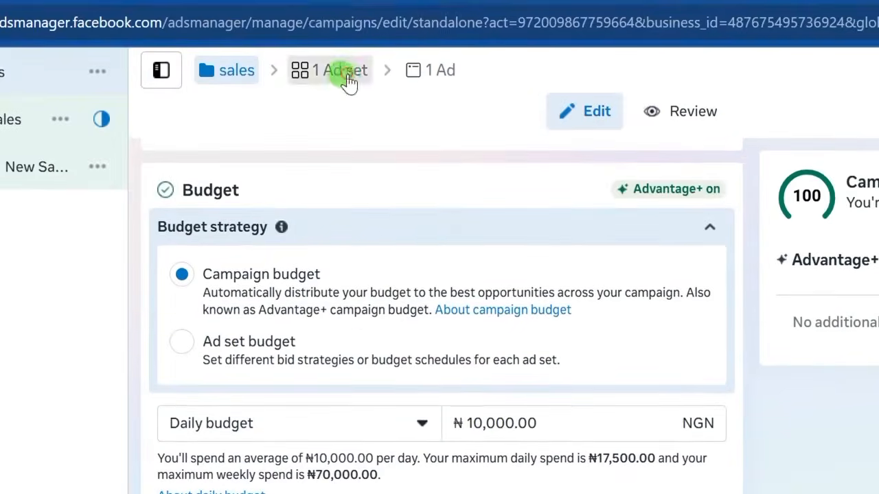
click(347, 79)
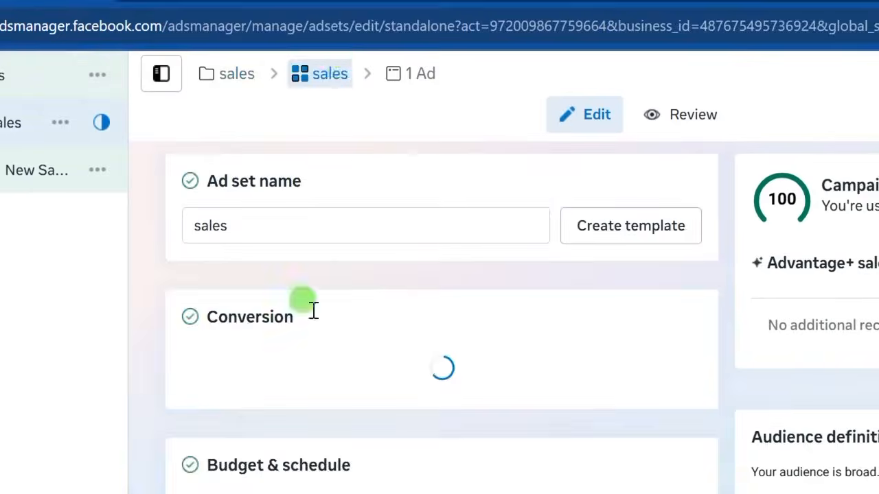
scroll(297, 335, down, 10)
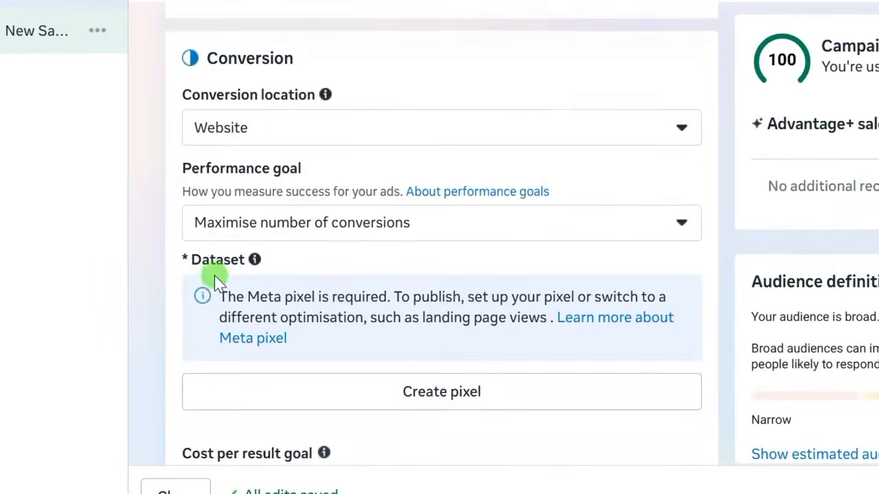
scroll(205, 302, down, 3)
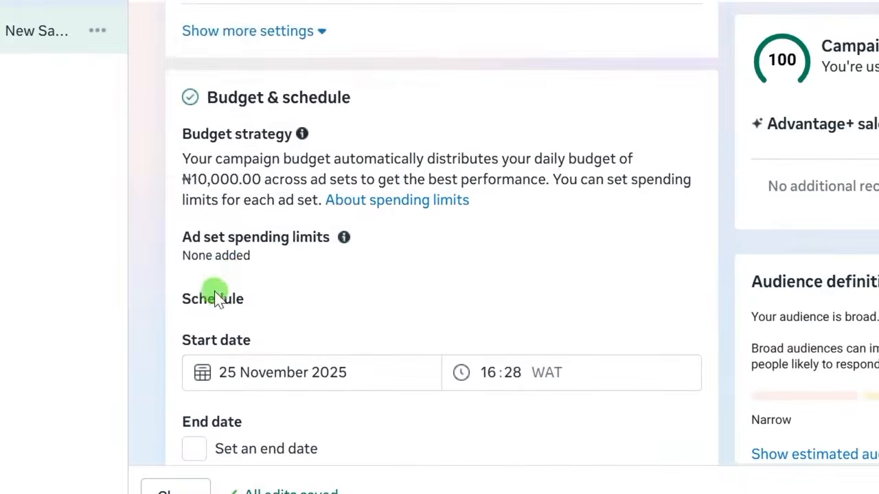
scroll(275, 292, down, 3)
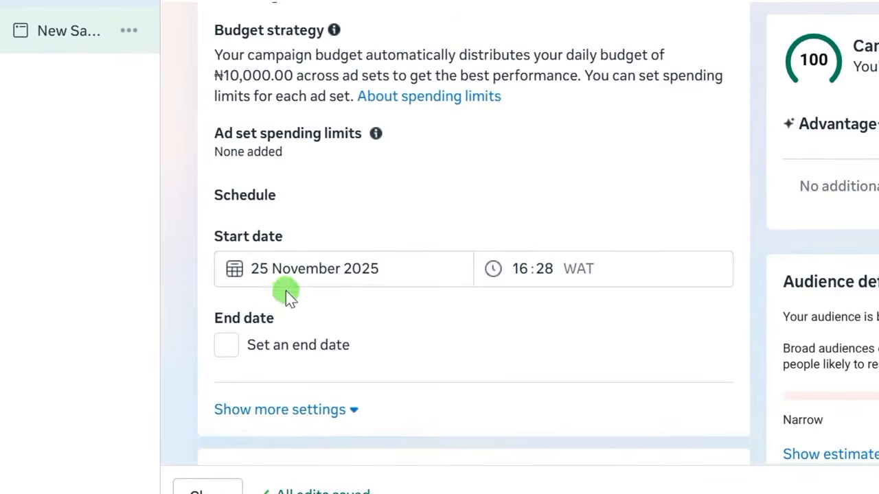
- Give the ad set an end date of 30 November 2025 with end time 23:50
scroll(281, 321, down, 3)
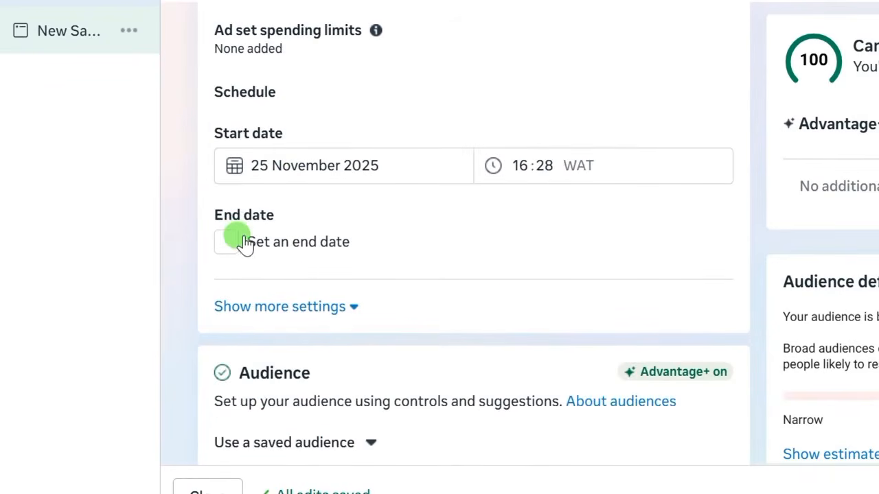
click(224, 244)
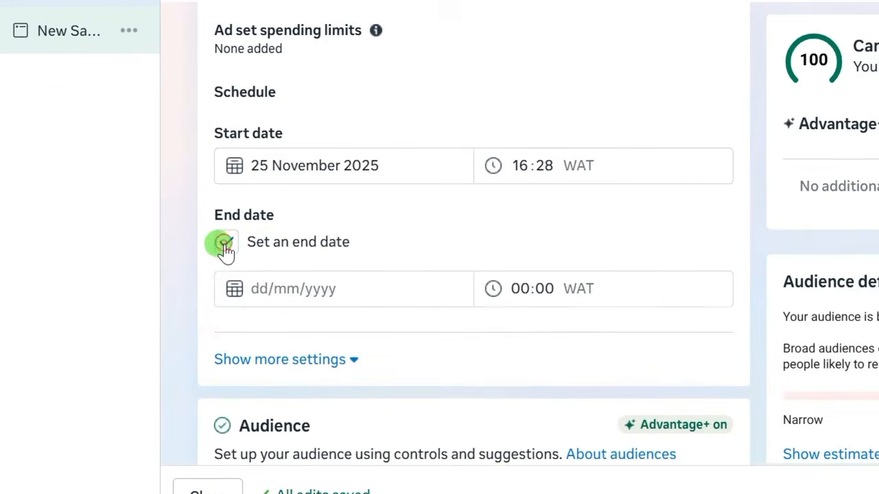
click(298, 286)
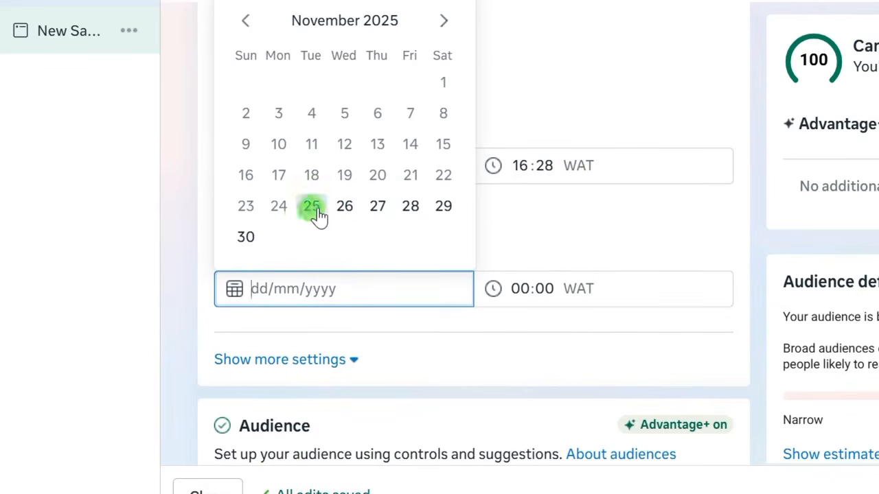
click(247, 238)
click(193, 343)
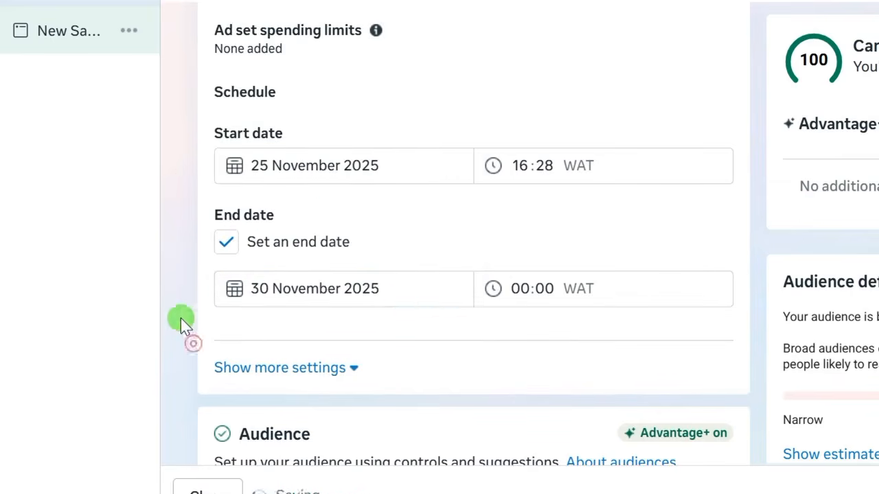
click(520, 289)
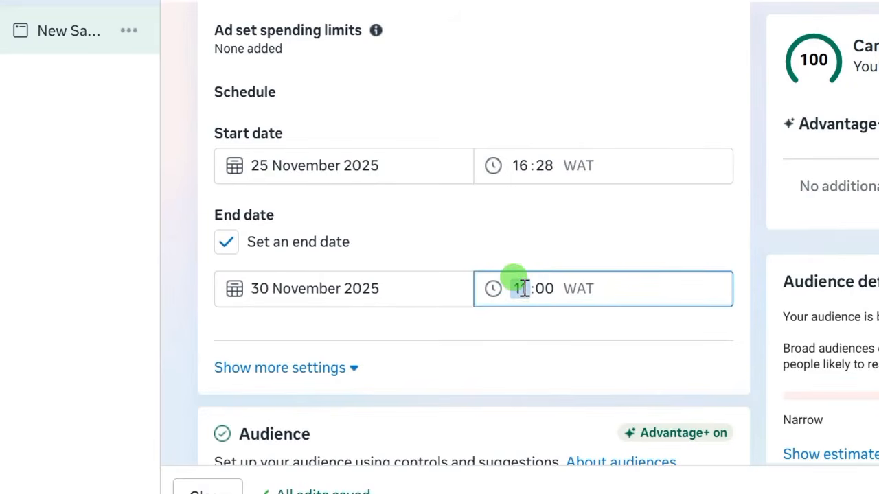
click(544, 287)
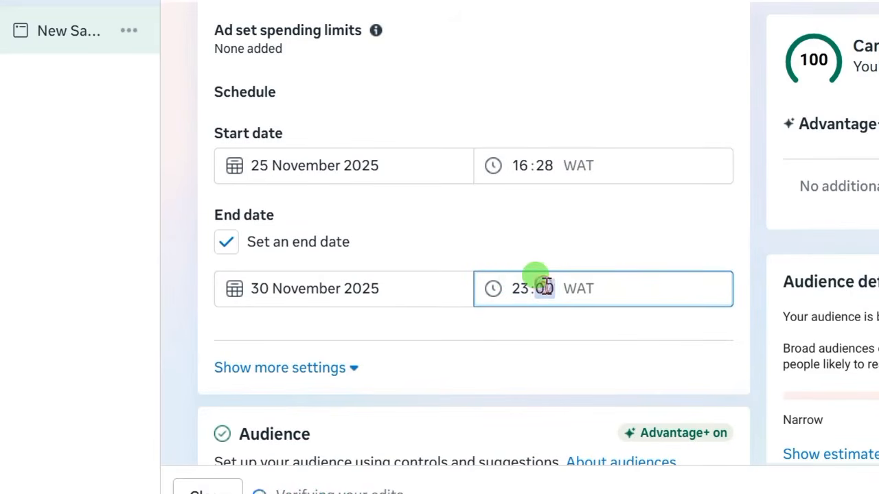
text(5)
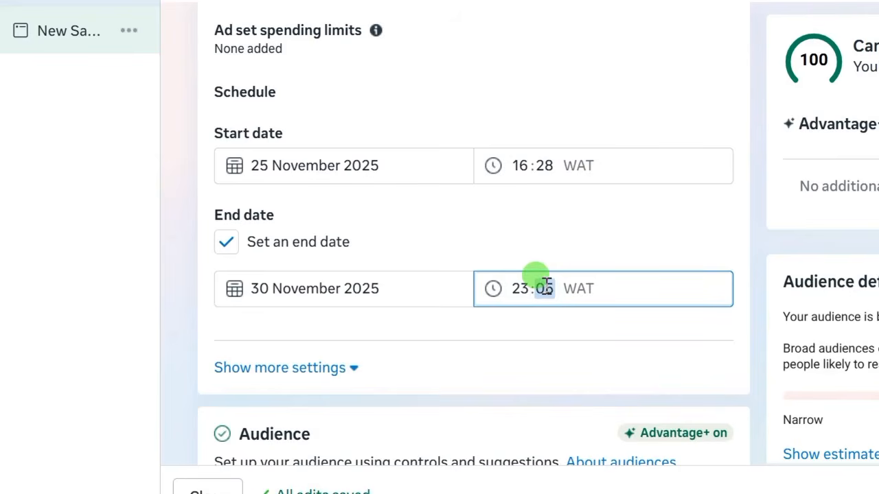
text(0)
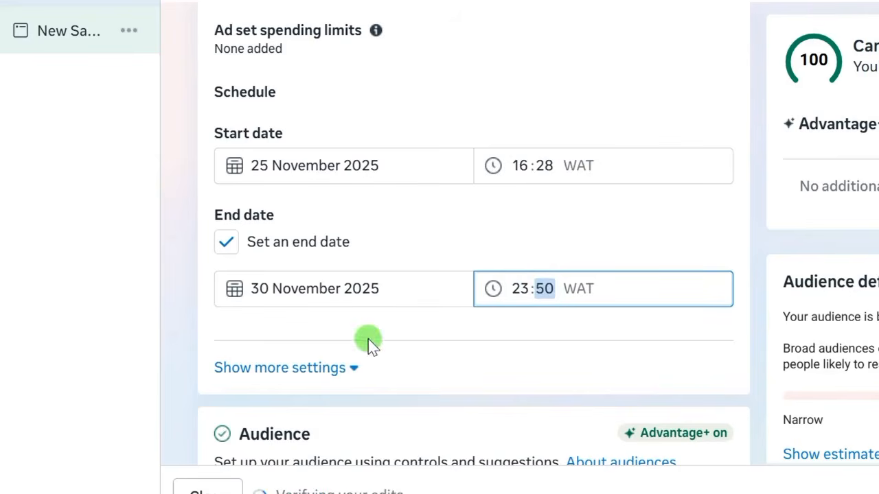
click(197, 336)
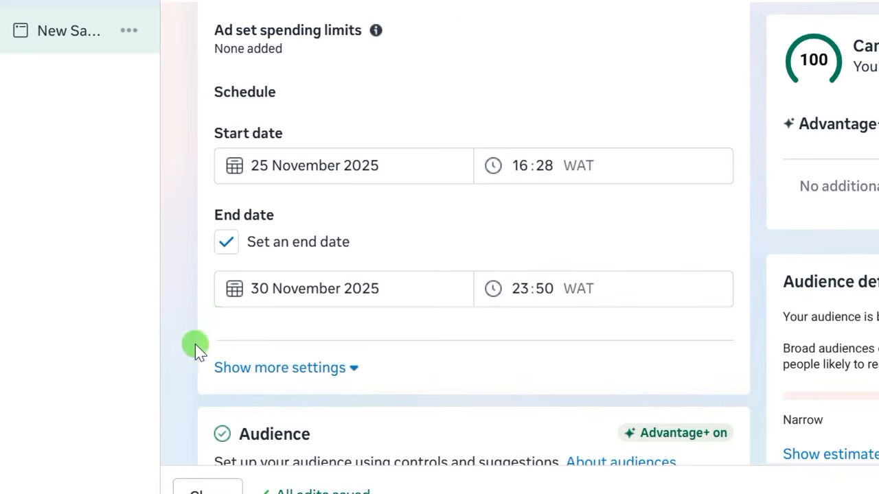
scroll(192, 336, down, 2)
- Expand and collapse the extra budget scheduling settings, leaving them unchanged
scroll(205, 305, down, 2)
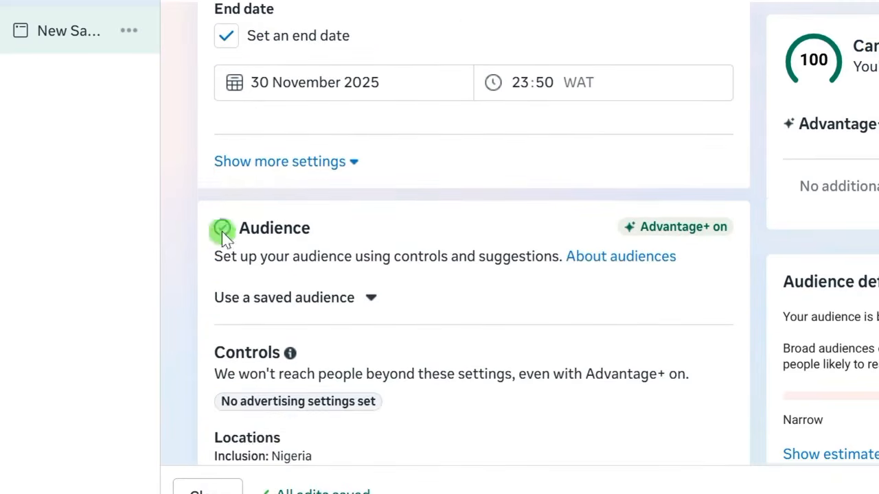
click(258, 173)
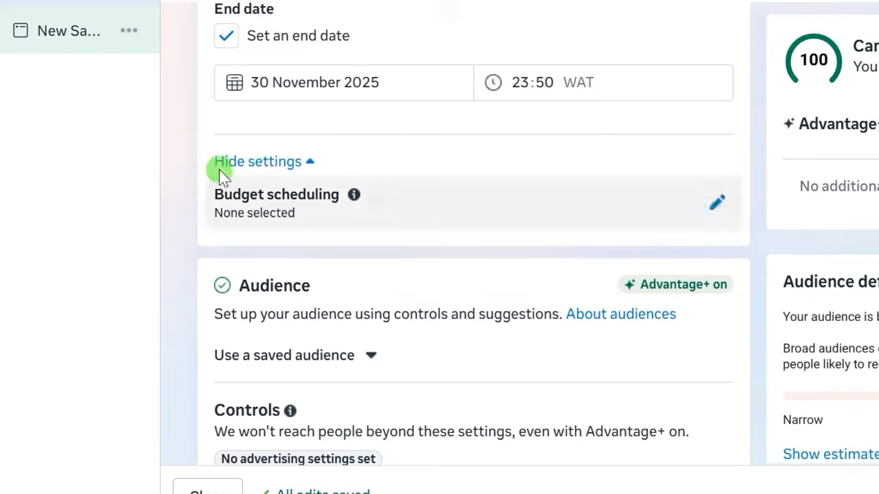
click(264, 165)
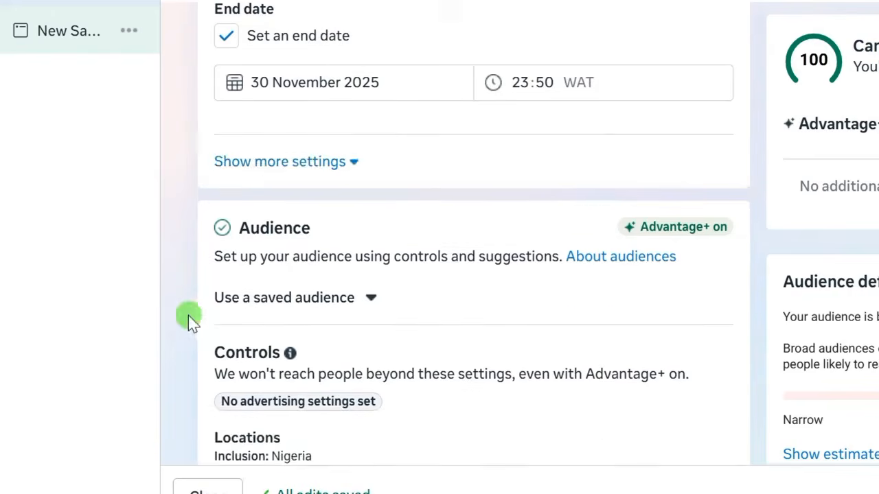
scroll(193, 302, down, 2)
scroll(322, 240, up, 2)
scroll(275, 227, down, 3)
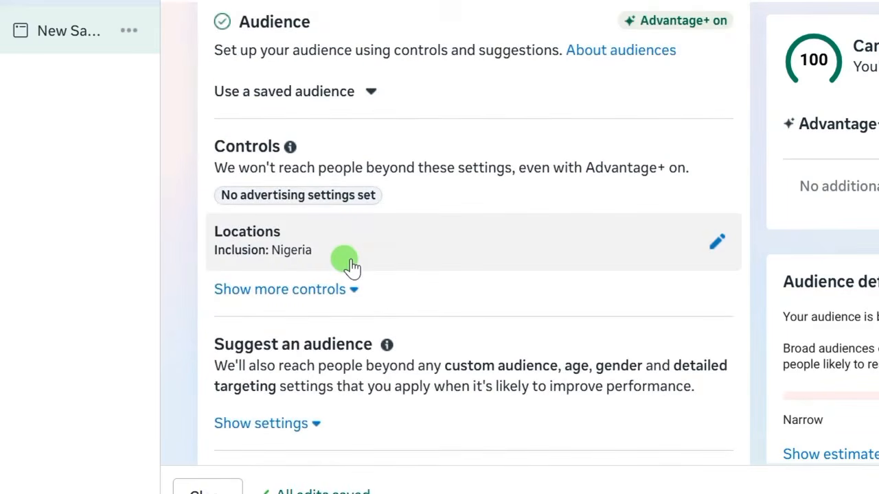
- Replace the Nigeria audience location with Abuja, Federal Capital Territory + 40 km
click(314, 258)
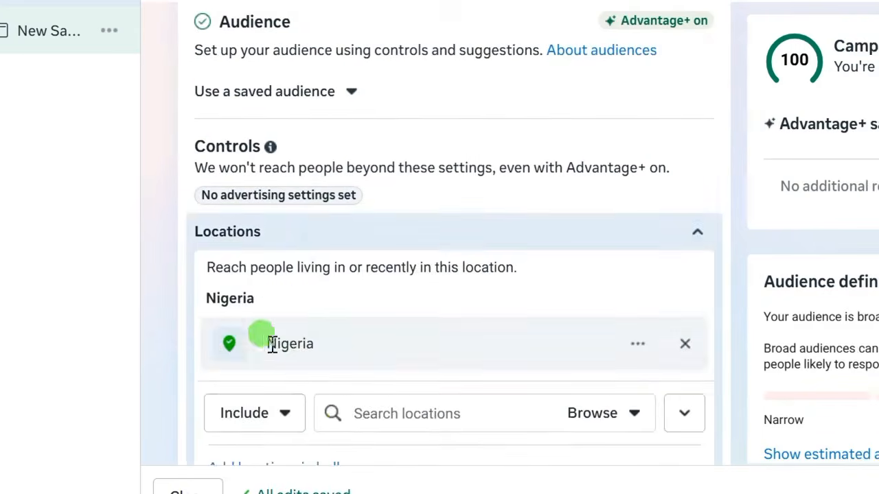
scroll(274, 322, down, 1)
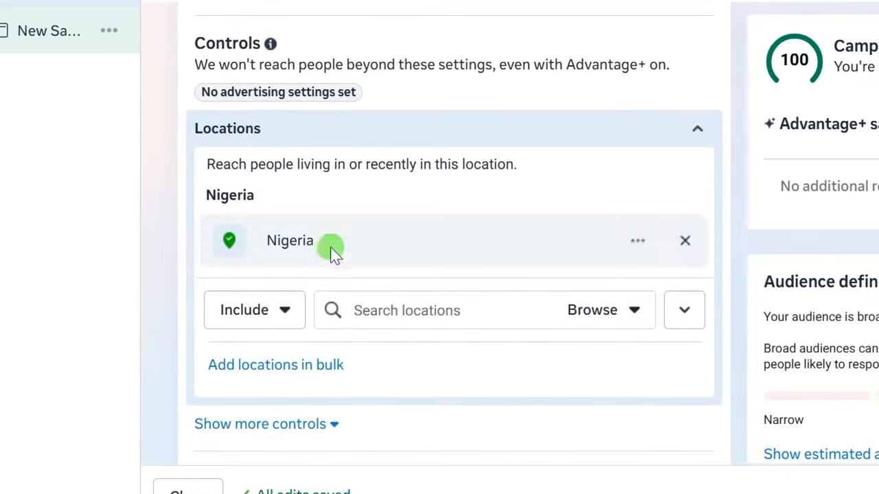
click(362, 310)
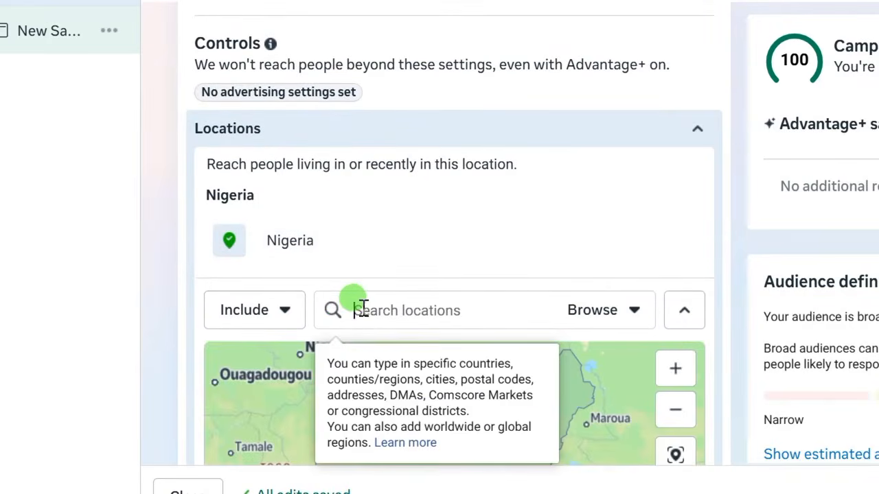
text(Abuja)
key(BackSpace)
key(BackSpace)
key(BackSpace)
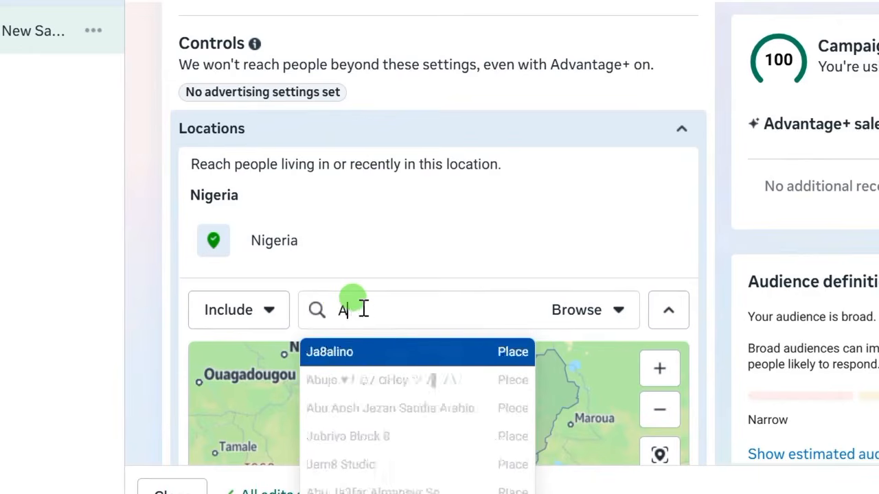
text(buja)
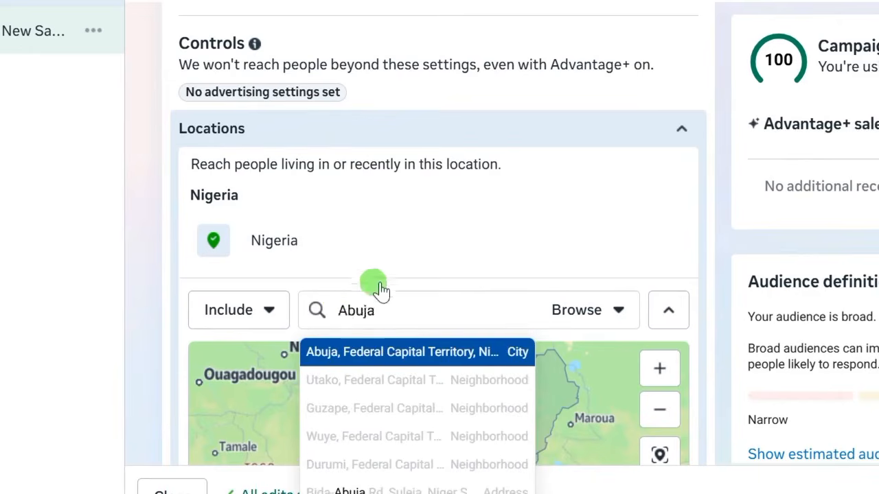
key(Return)
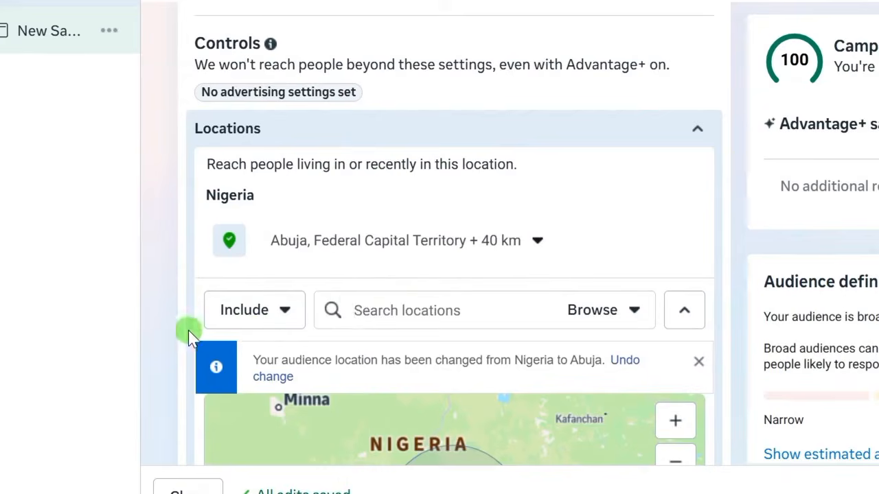
scroll(181, 330, down, 2)
click(364, 206)
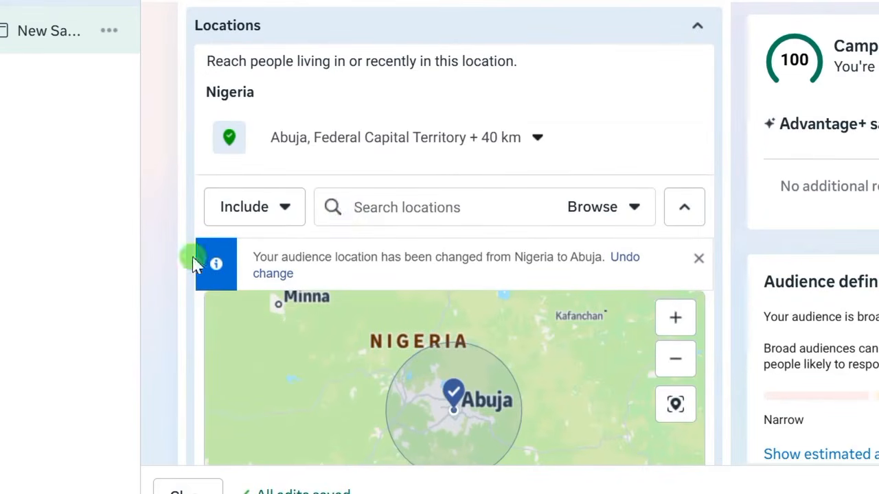
scroll(251, 118, up, 4)
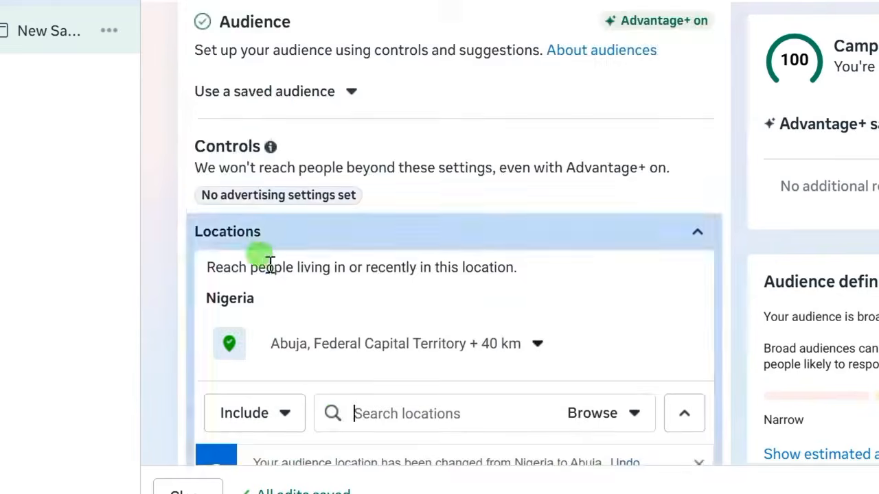
- Show the extra audience controls and set the minimum age to 25
scroll(206, 254, down, 2)
scroll(181, 239, down, 10)
scroll(186, 226, up, 4)
scroll(190, 226, down, 4)
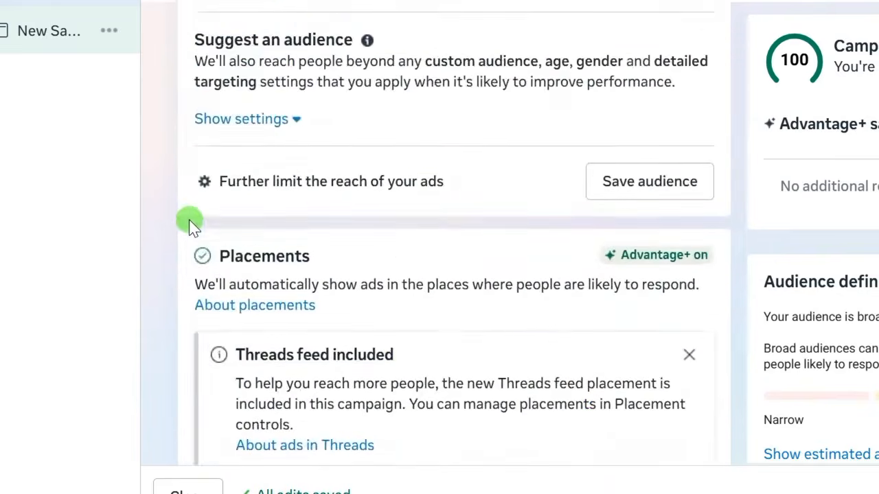
scroll(198, 217, up, 3)
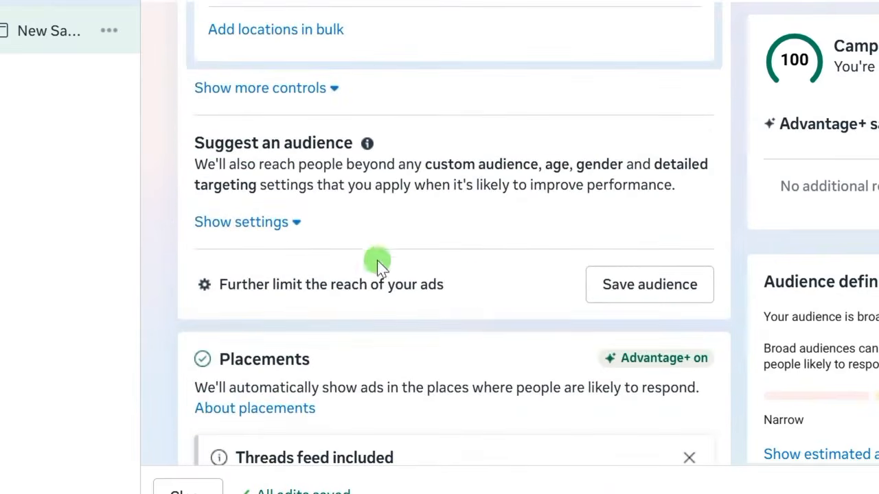
scroll(235, 265, up, 3)
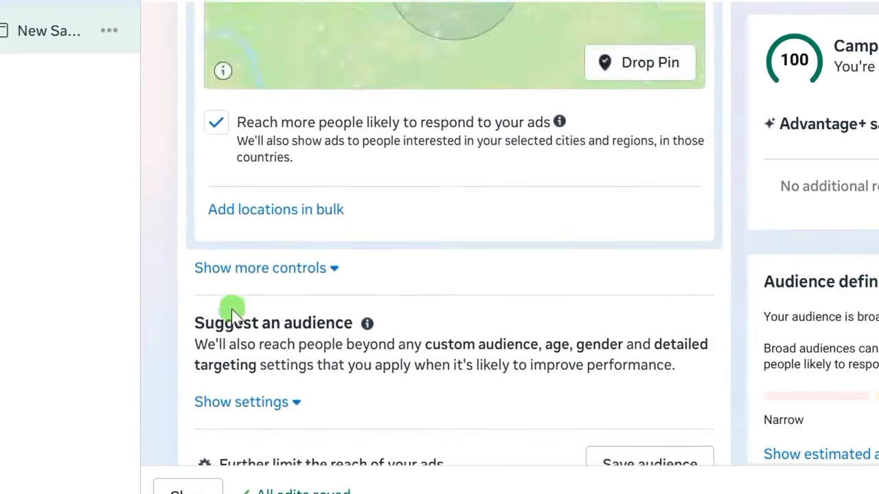
scroll(233, 305, down, 1)
click(229, 195)
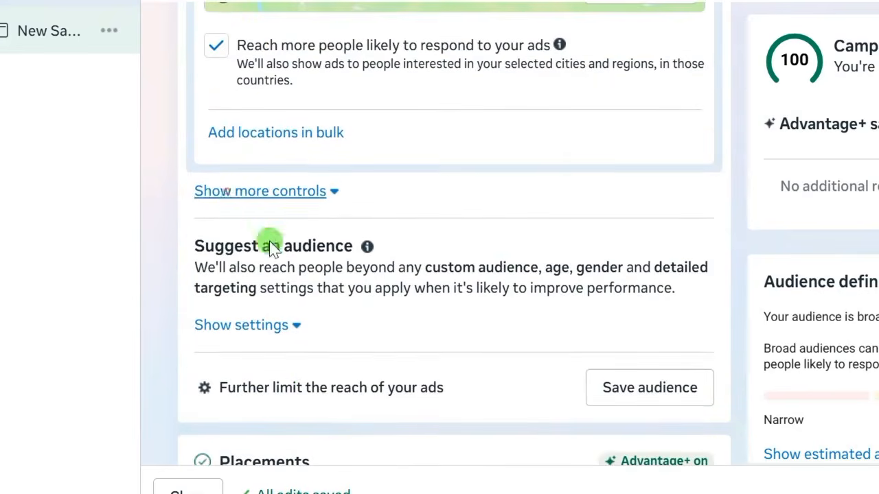
scroll(177, 294, down, 8)
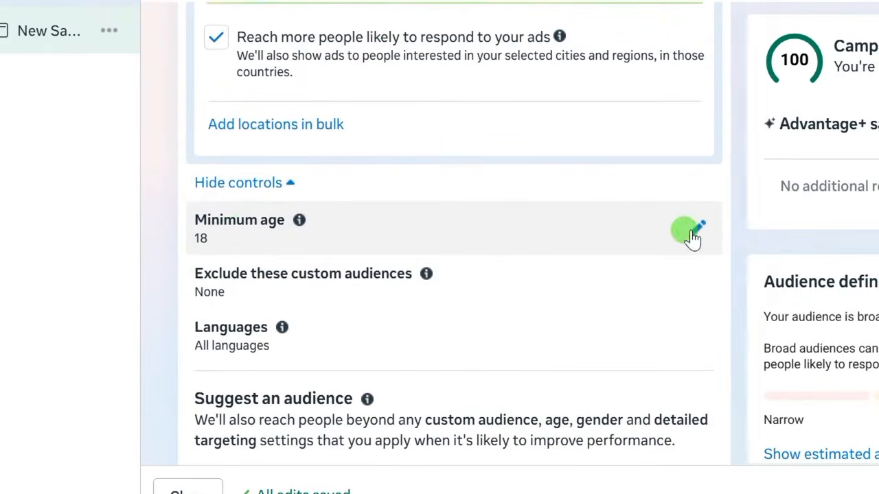
scroll(689, 237, down, 7)
scroll(199, 251, up, 4)
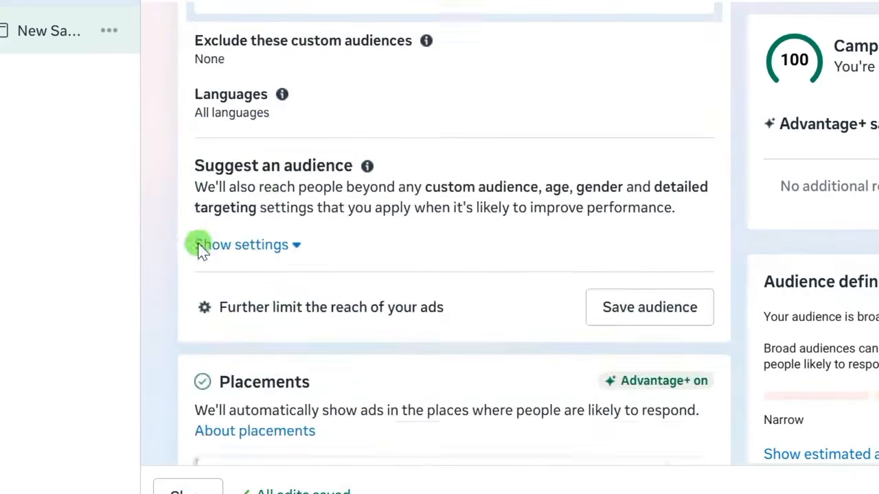
scroll(199, 249, up, 5)
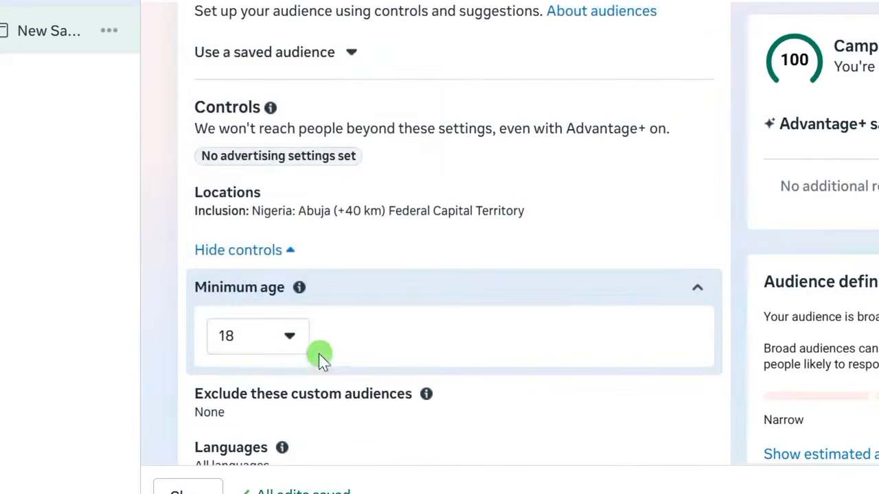
click(290, 336)
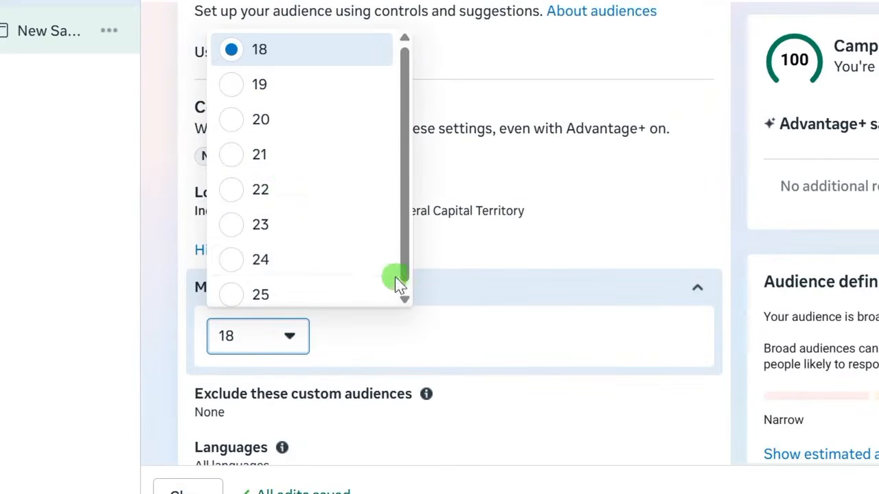
scroll(399, 284, down, 1)
click(236, 291)
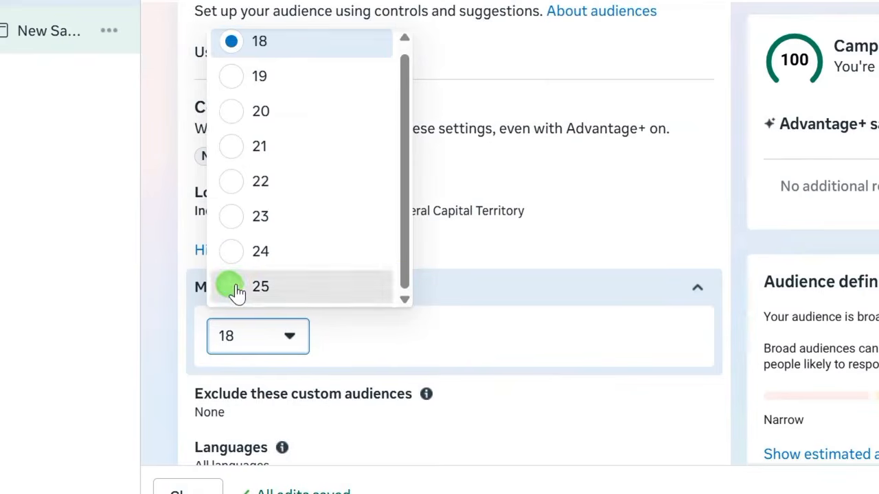
- Briefly change the minimum age to 22, then restore it to 25
click(291, 339)
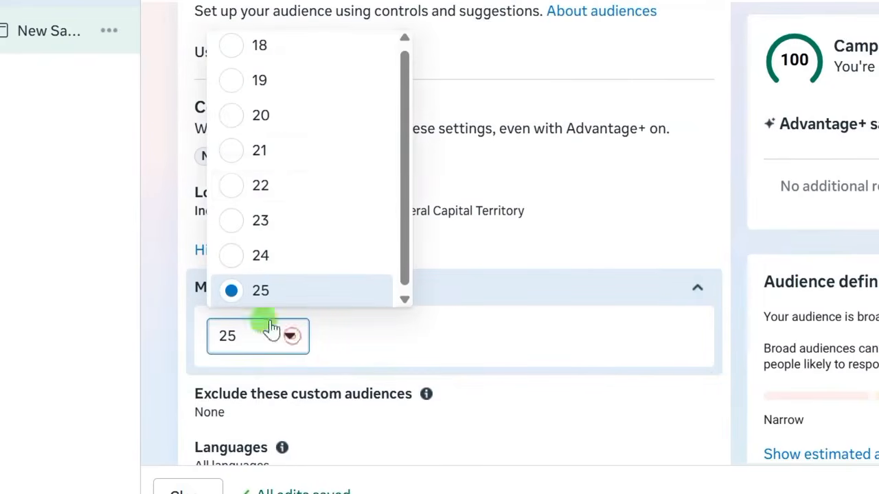
click(228, 187)
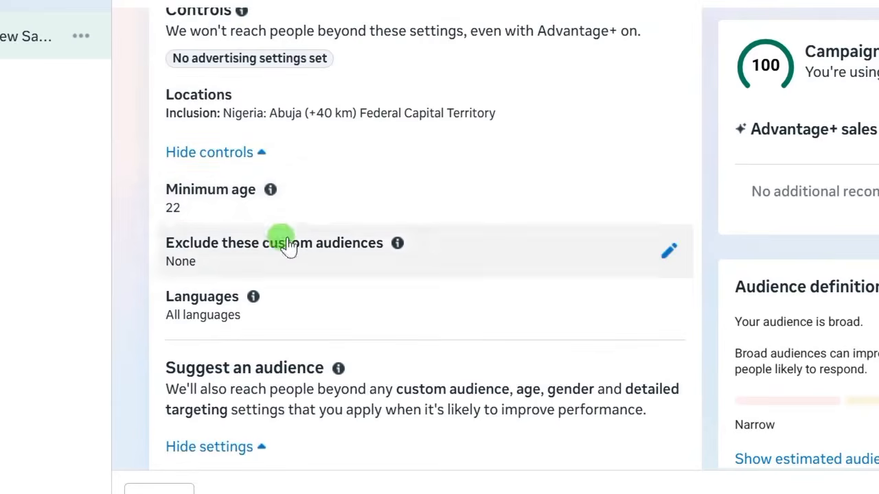
click(666, 199)
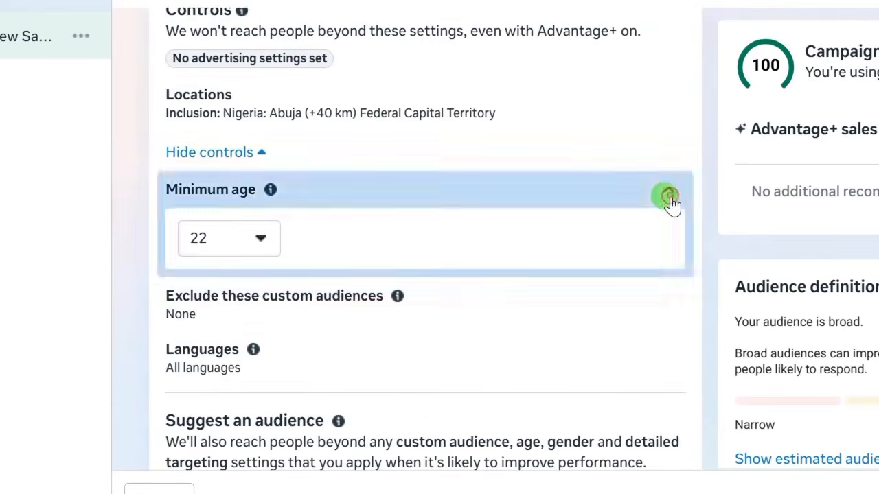
click(252, 236)
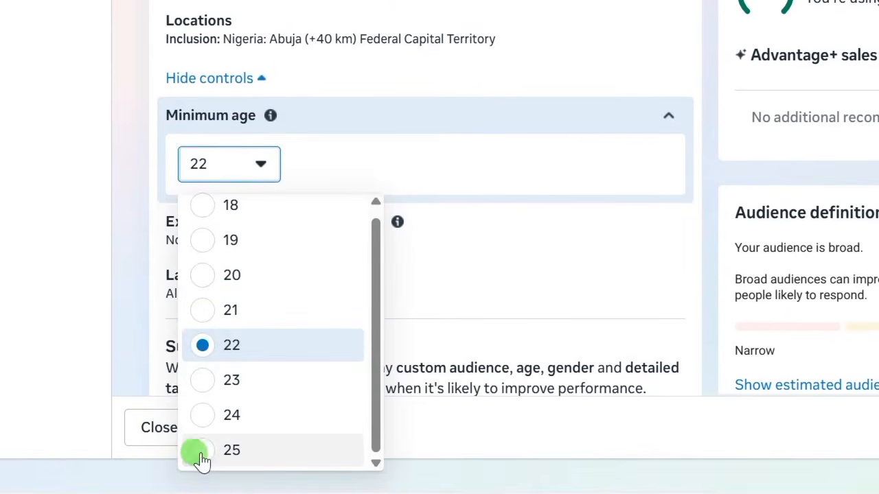
click(201, 456)
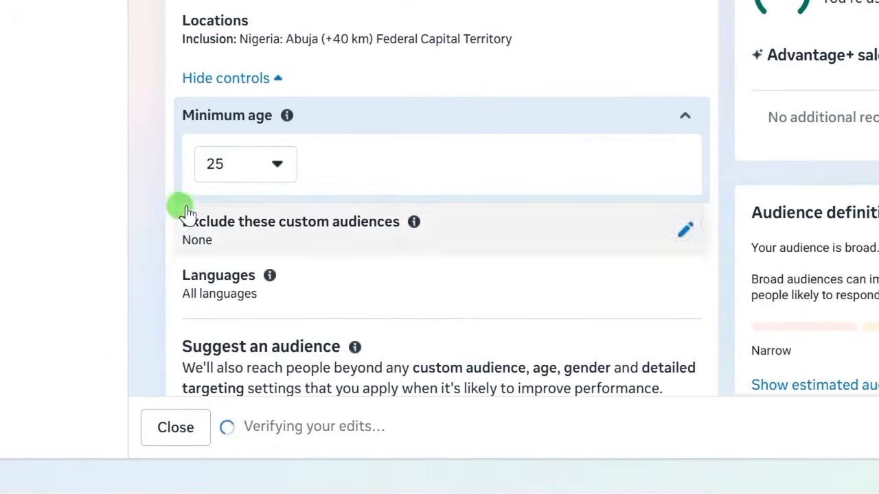
scroll(206, 219, up, 2)
scroll(184, 264, down, 7)
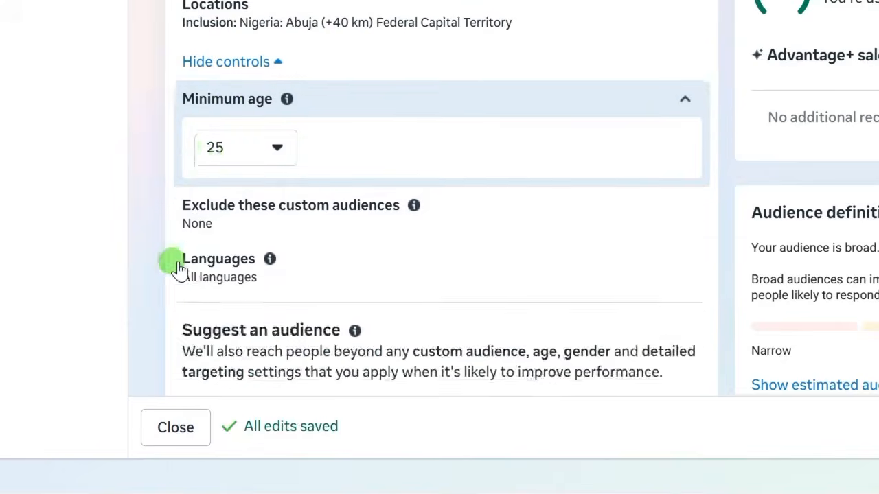
scroll(213, 113, up, 2)
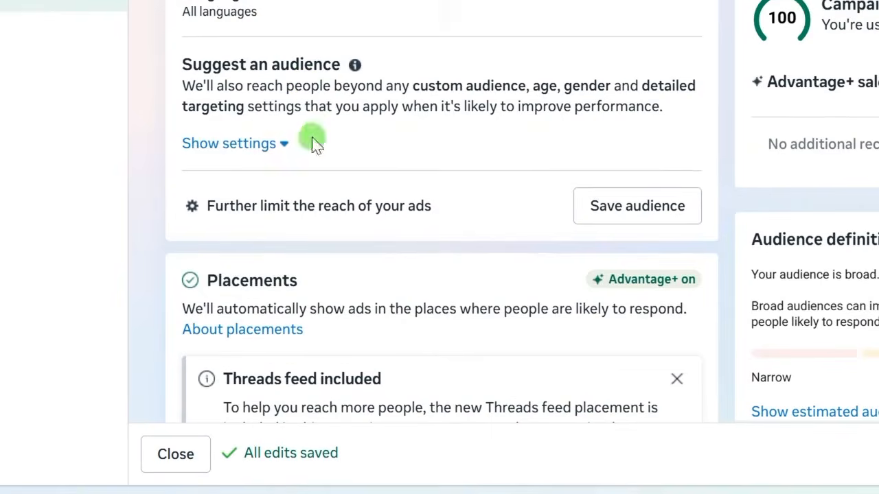
- Lower the suggested audience's upper age from 65+ to 55, giving ages 25–55
click(233, 152)
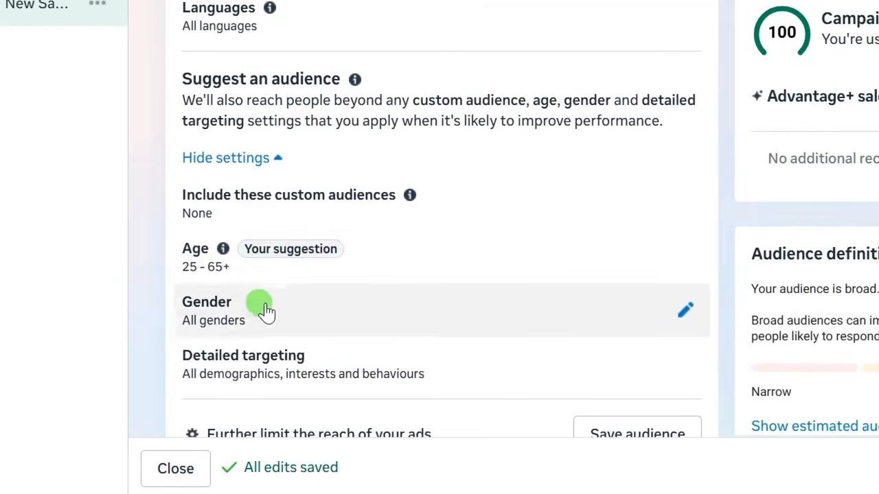
scroll(266, 311, down, 2)
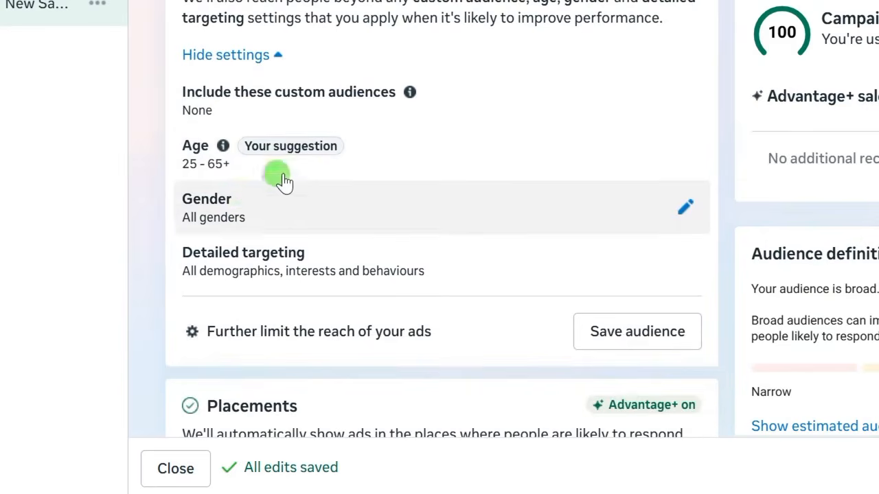
click(685, 155)
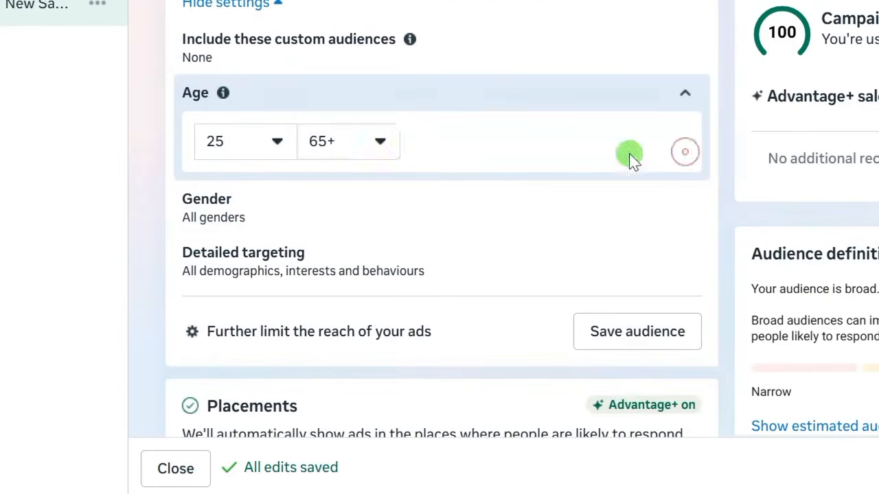
click(382, 143)
scroll(374, 329, up, 2)
scroll(366, 308, down, 2)
scroll(347, 275, up, 3)
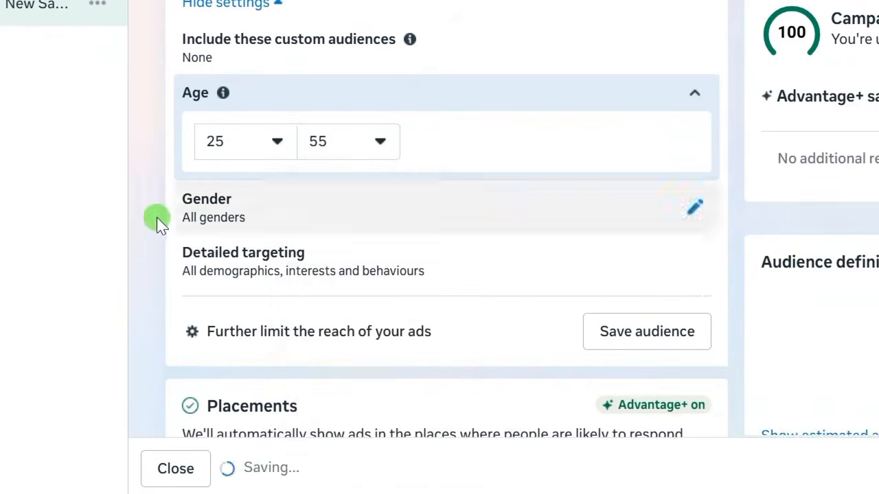
scroll(161, 230, down, 2)
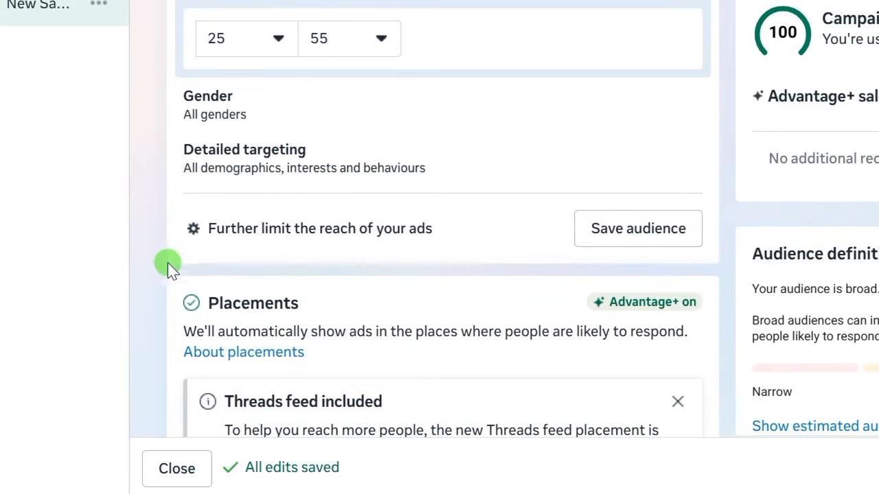
scroll(267, 169, up, 10)
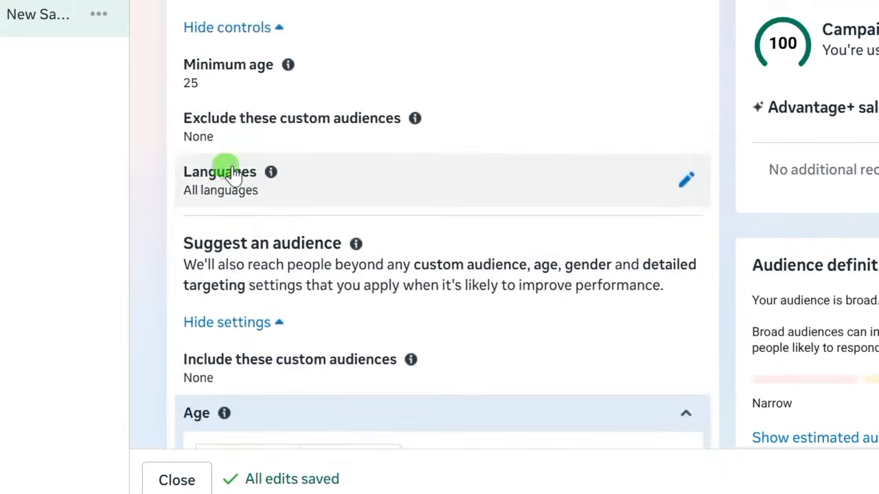
scroll(257, 217, down, 10)
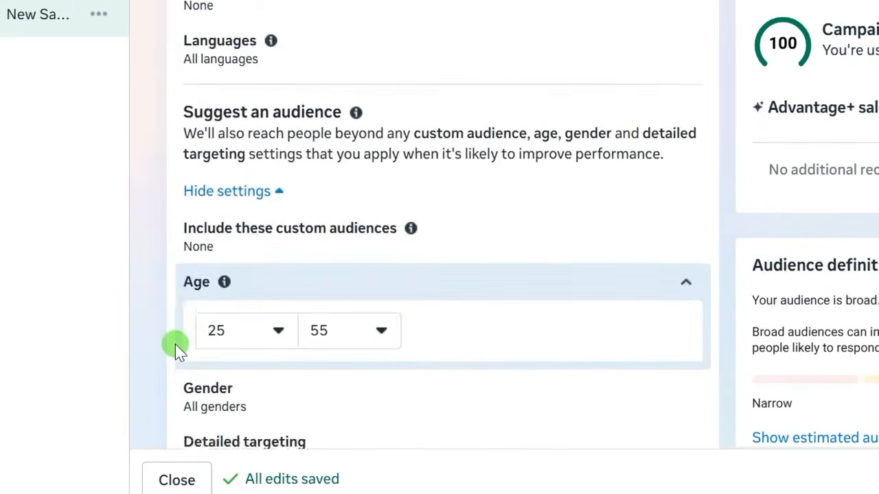
scroll(172, 329, down, 3)
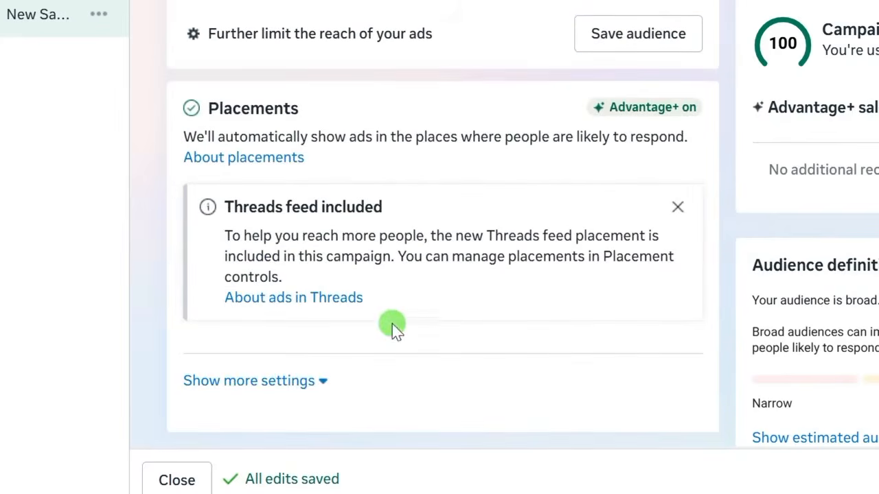
- Restrict the ad set's devices to Mobile only by removing Desktop, targeting all mobile devices
click(677, 210)
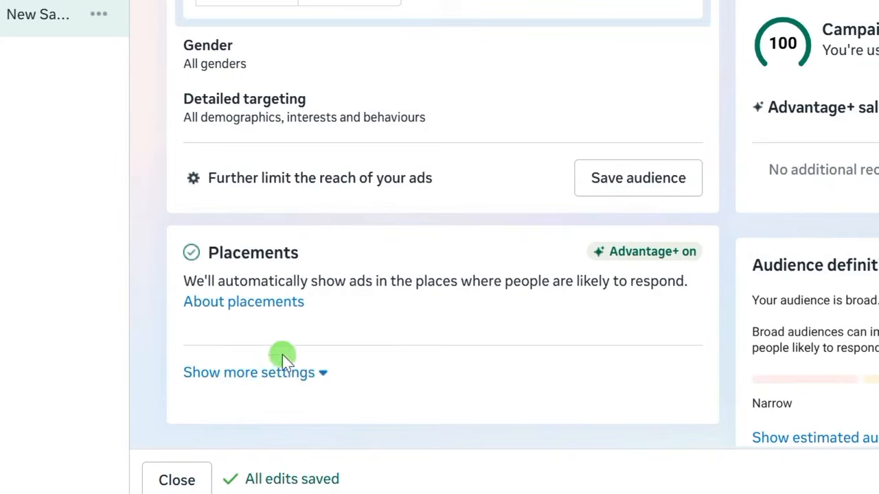
click(247, 376)
scroll(290, 229, down, 3)
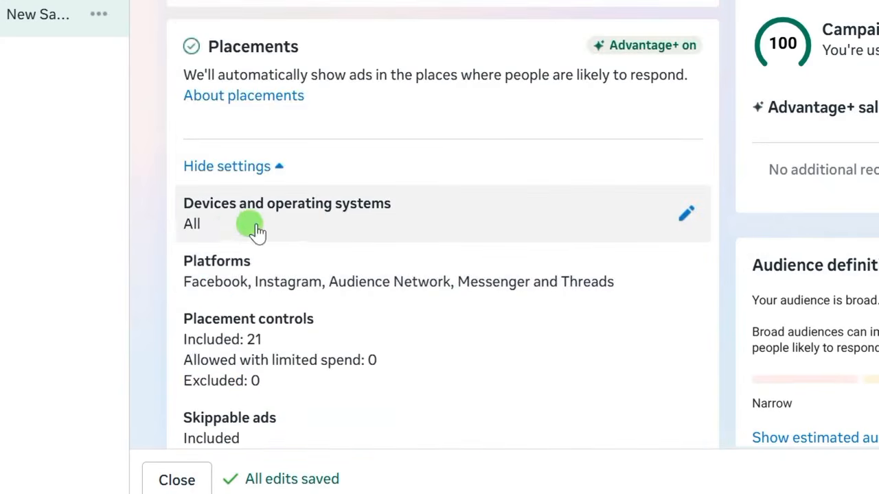
click(62, 151)
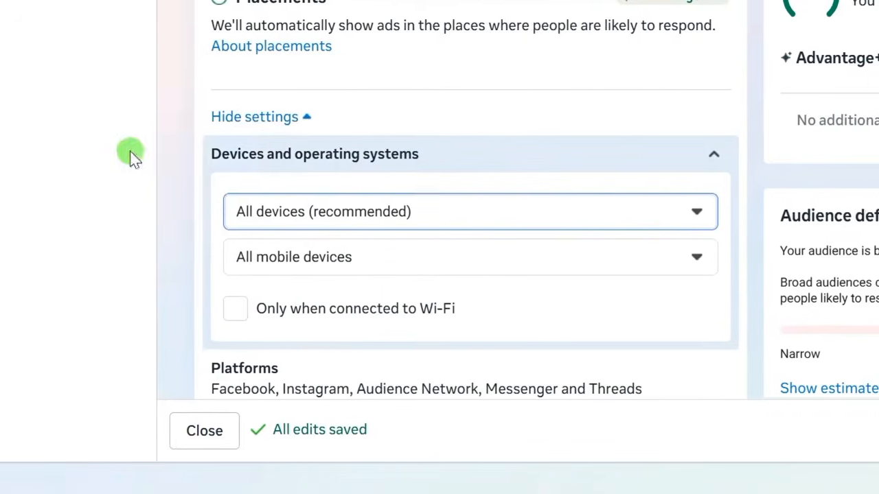
click(711, 210)
click(712, 211)
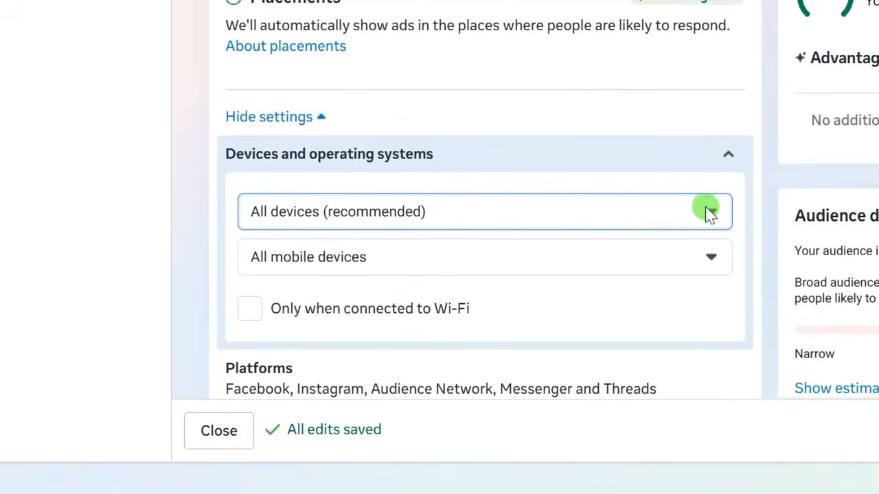
click(709, 213)
click(259, 294)
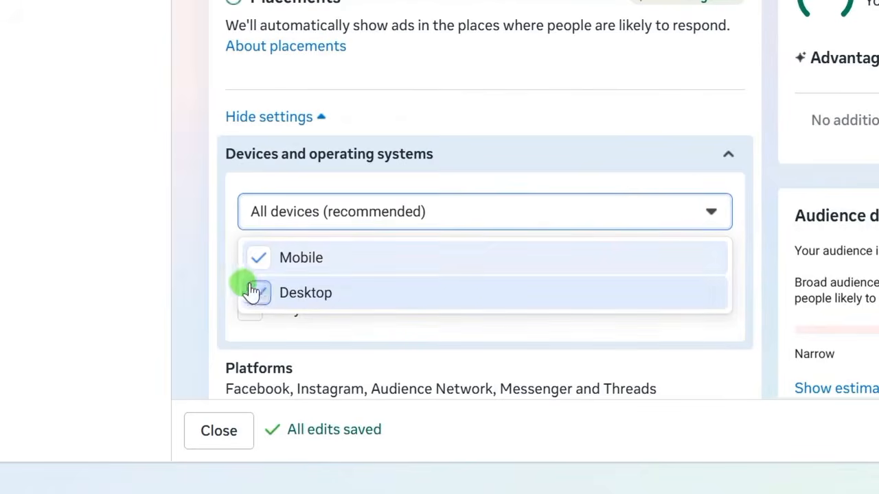
click(199, 293)
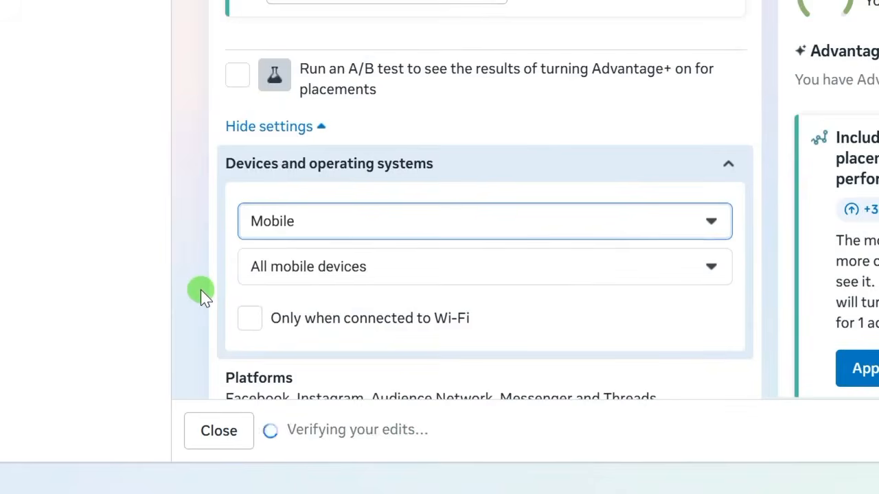
scroll(194, 289, up, 1)
scroll(189, 287, down, 1)
scroll(211, 261, down, 2)
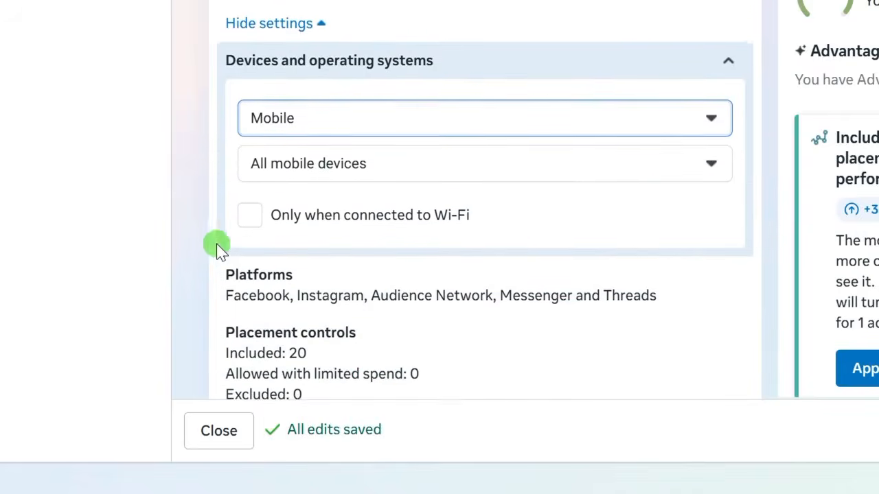
- Remove Threads, Audience Network and Messenger from the platforms, keeping only Facebook and Instagram
click(717, 178)
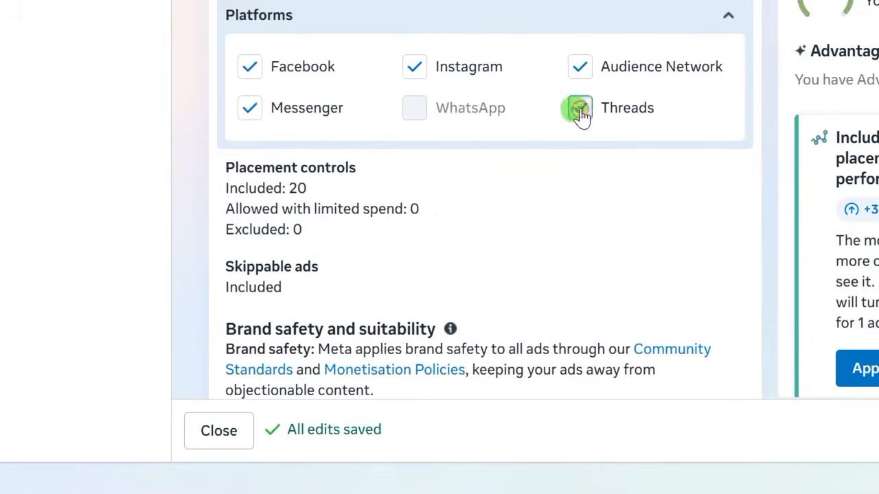
click(580, 112)
click(579, 83)
click(250, 125)
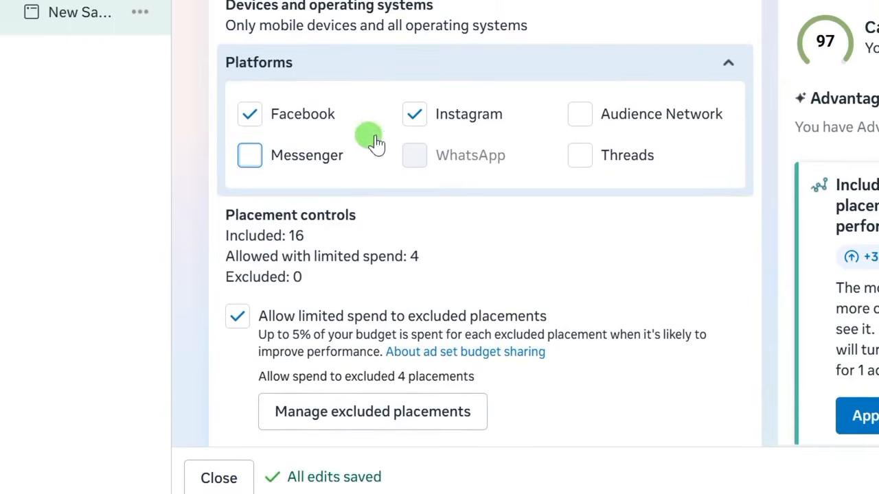
scroll(206, 336, down, 10)
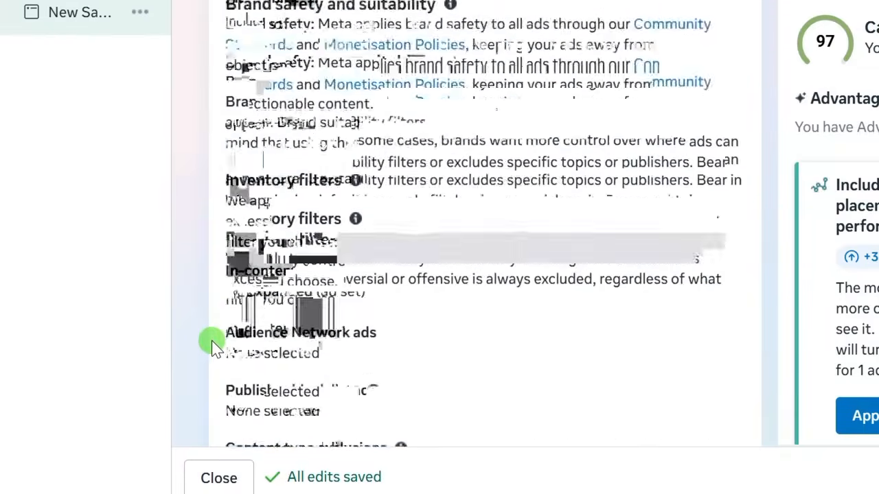
scroll(211, 337, up, 5)
scroll(209, 331, down, 5)
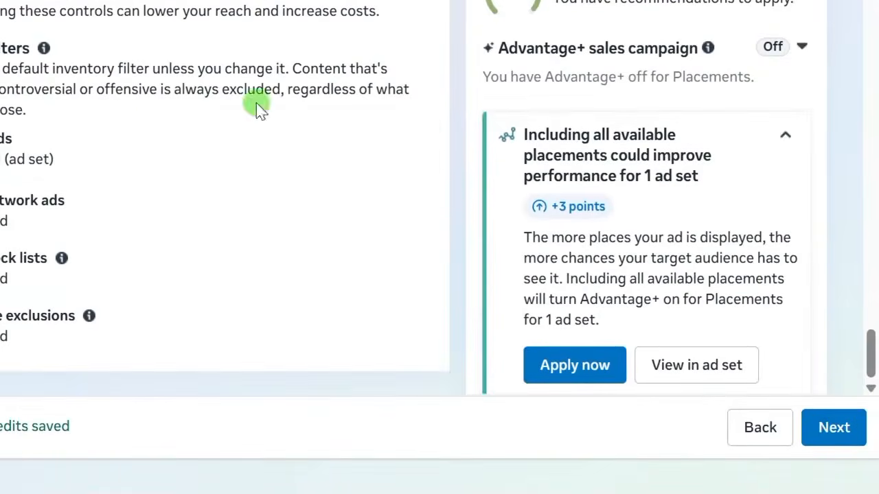
- Move to the ad level and rename the ad to 'sales'
click(843, 438)
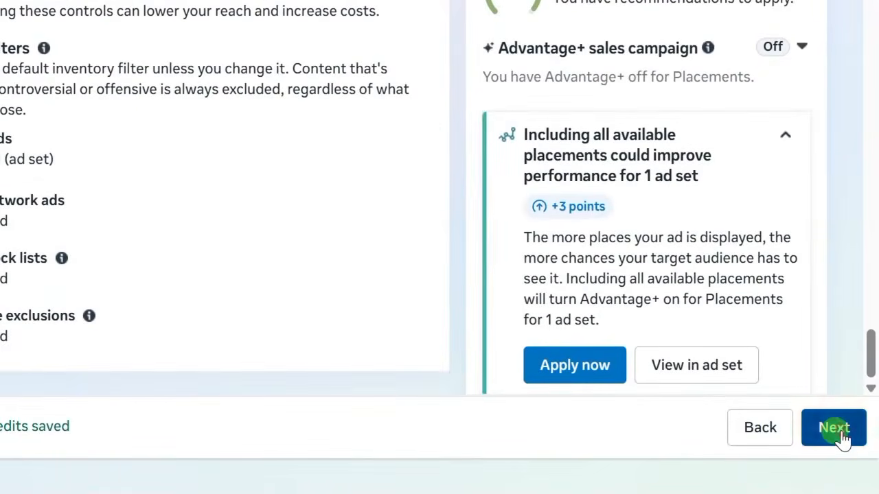
drag(402, 240, 279, 245)
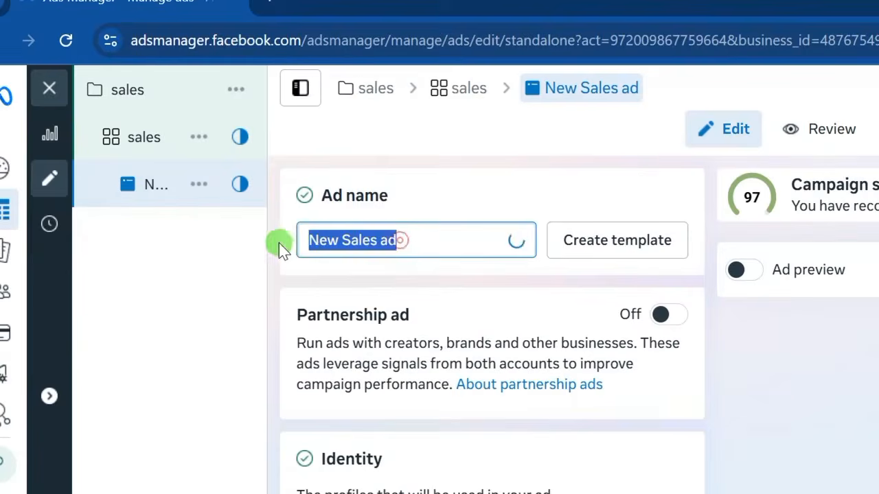
right_click(320, 245)
click(343, 291)
text(sales)
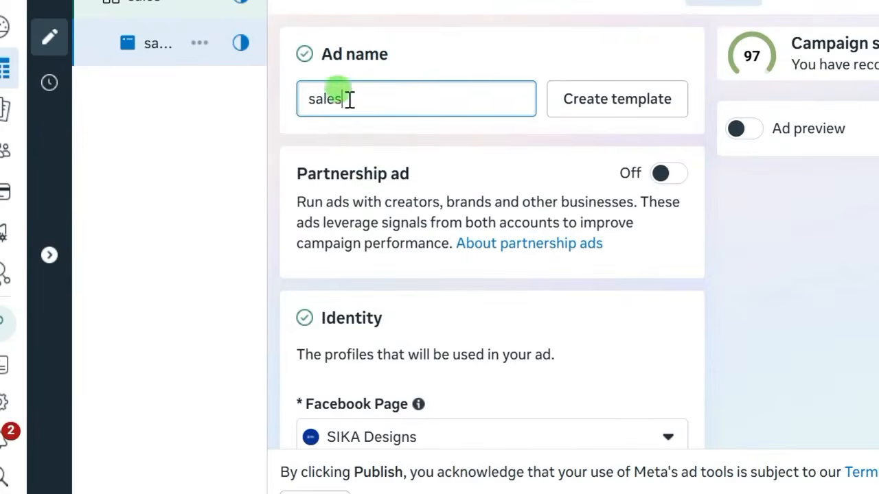
- Switch the ad's Facebook Page from SIKA Designs to SIKA Creative
scroll(421, 255, down, 3)
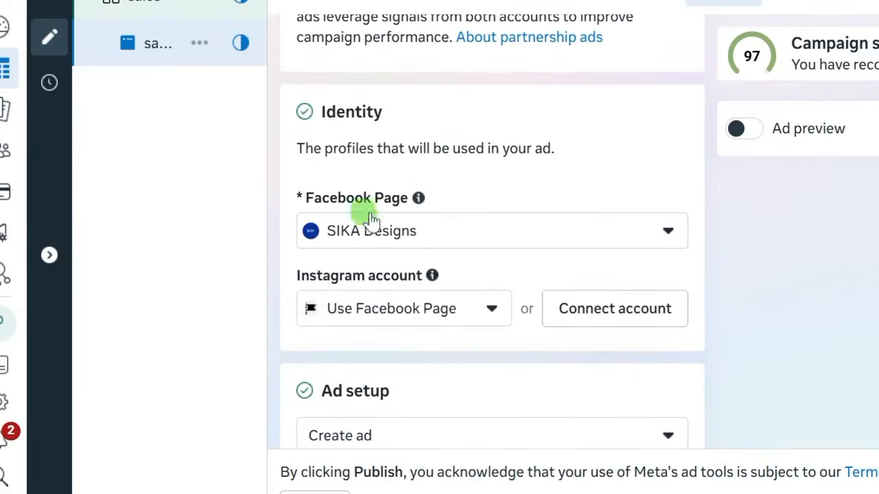
click(665, 236)
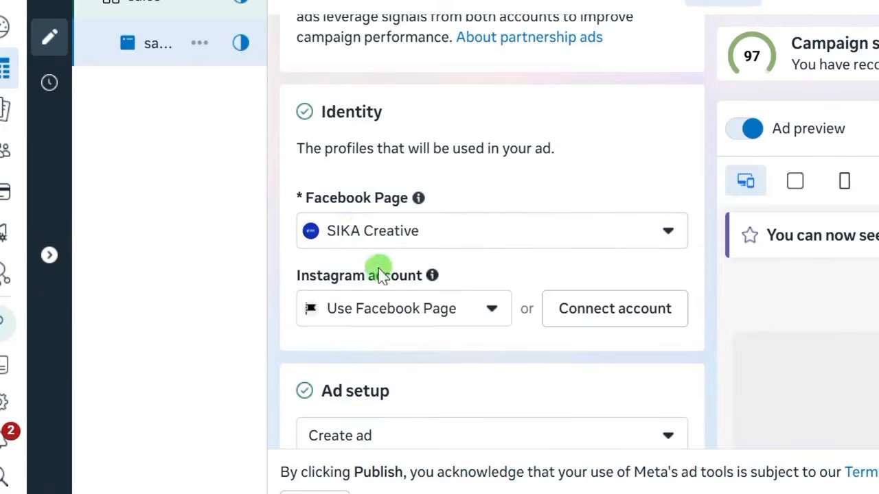
scroll(381, 280, down, 1)
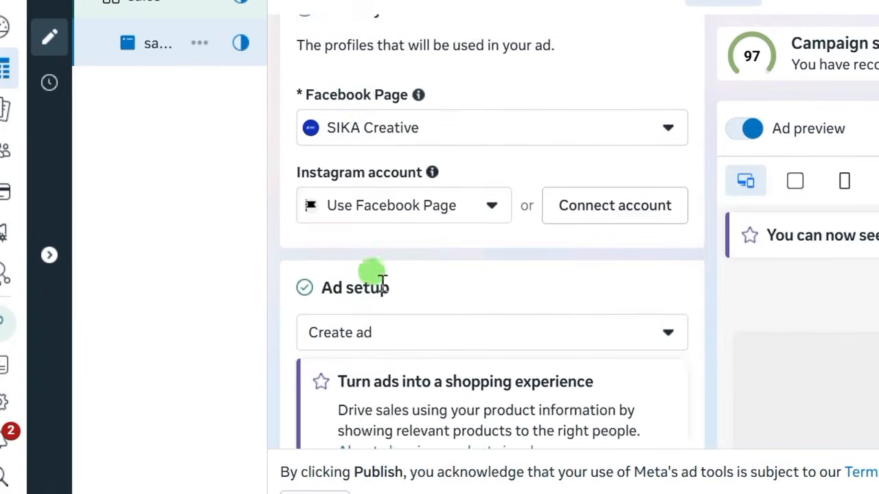
scroll(381, 280, down, 1)
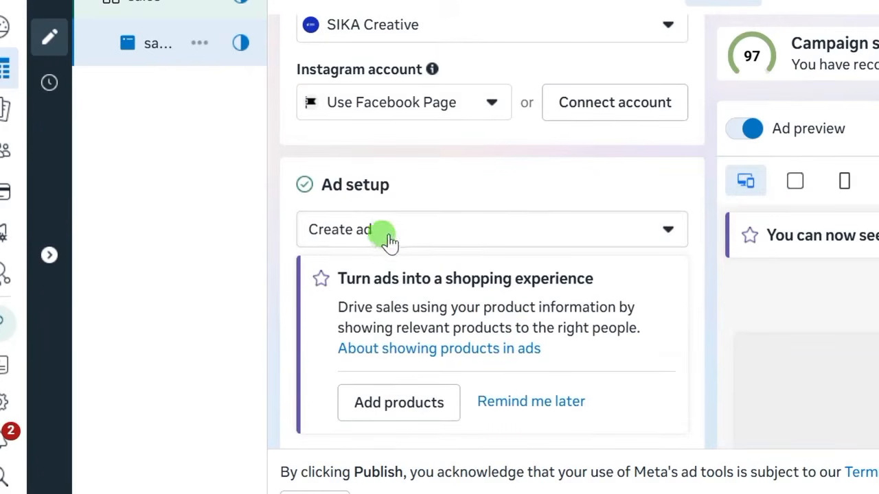
scroll(300, 306, down, 6)
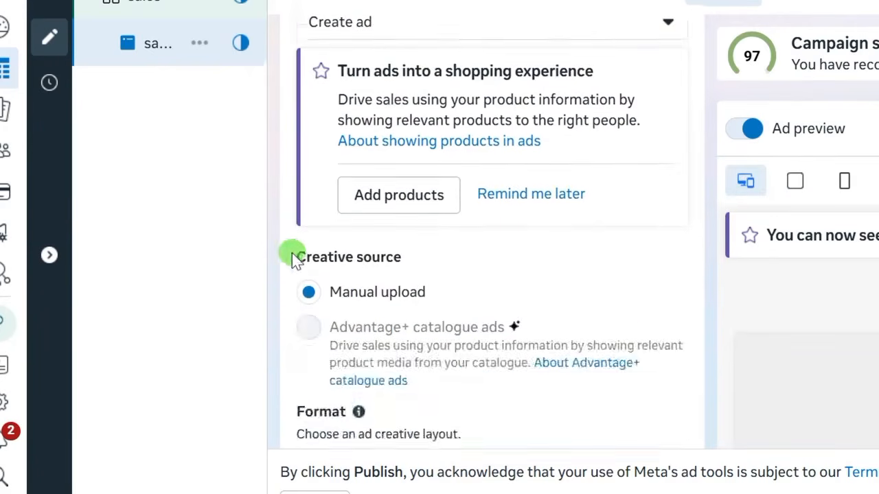
scroll(313, 336, down, 2)
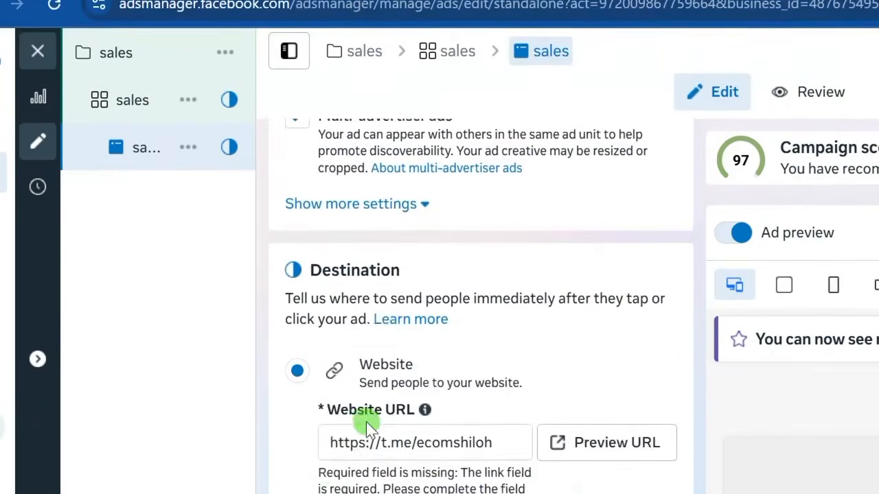
scroll(366, 422, down, 6)
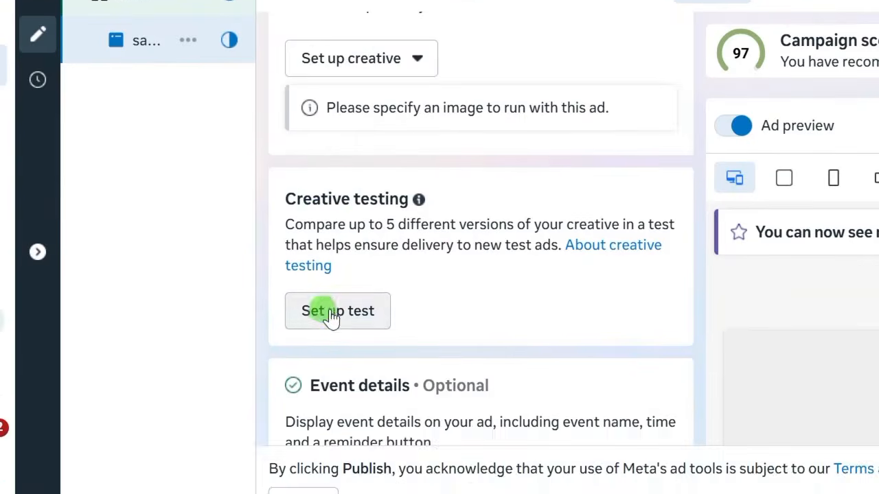
- Start a creative test with 5 test ads running for 7 days
click(328, 374)
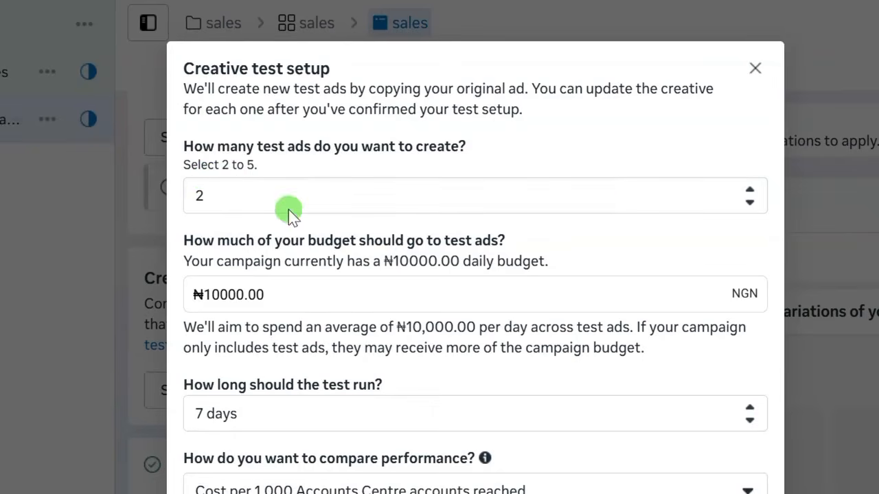
click(210, 197)
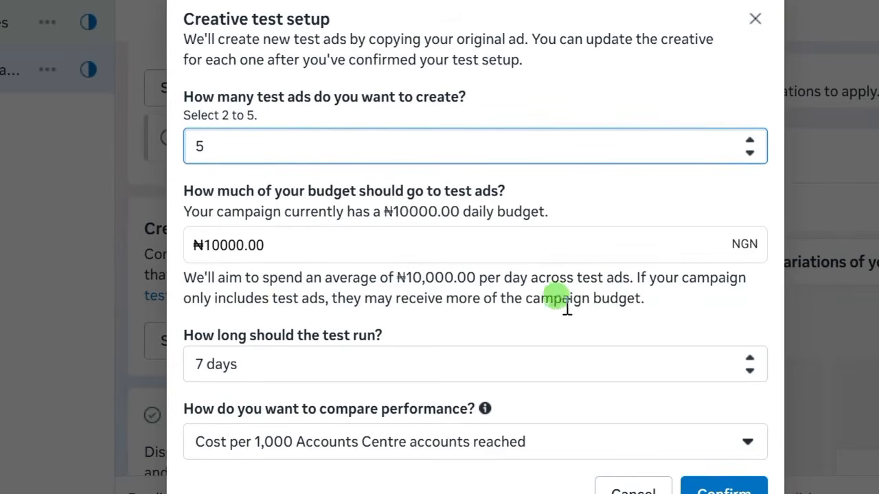
click(253, 363)
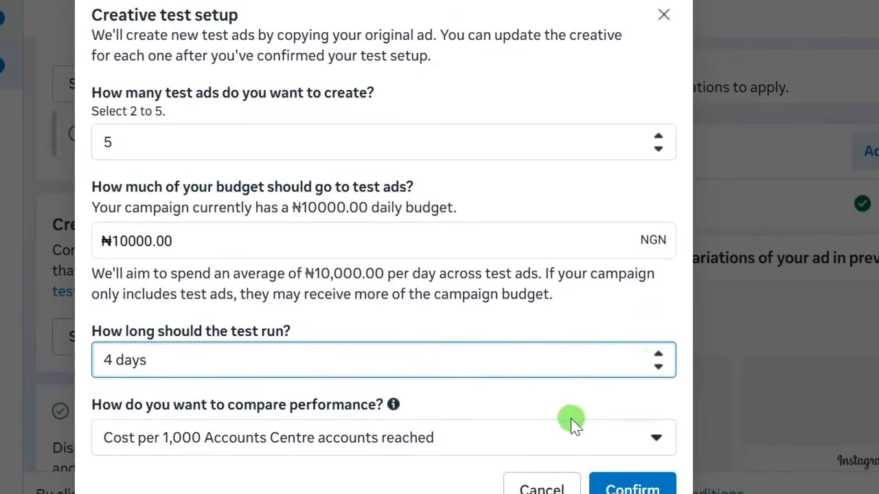
click(281, 394)
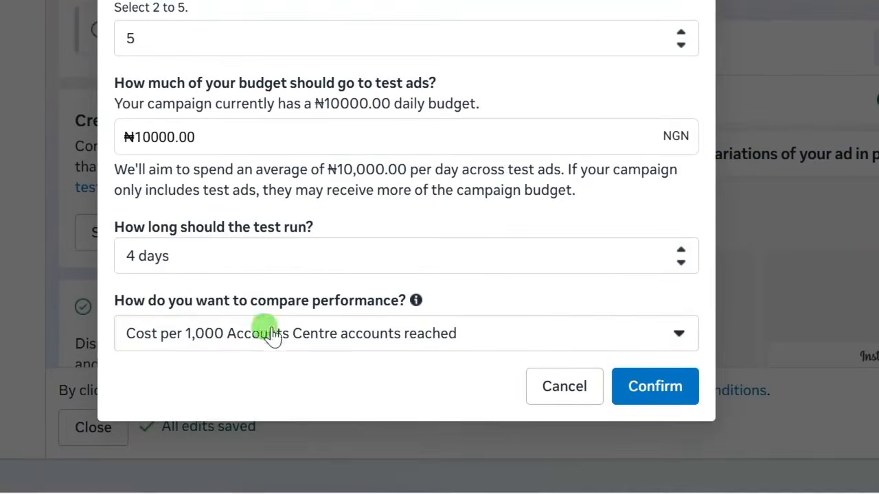
- Keep Cost per 1,000 Accounts Centre accounts reached as the test's comparison metric
click(425, 349)
scroll(247, 206, down, 2)
scroll(241, 215, down, 10)
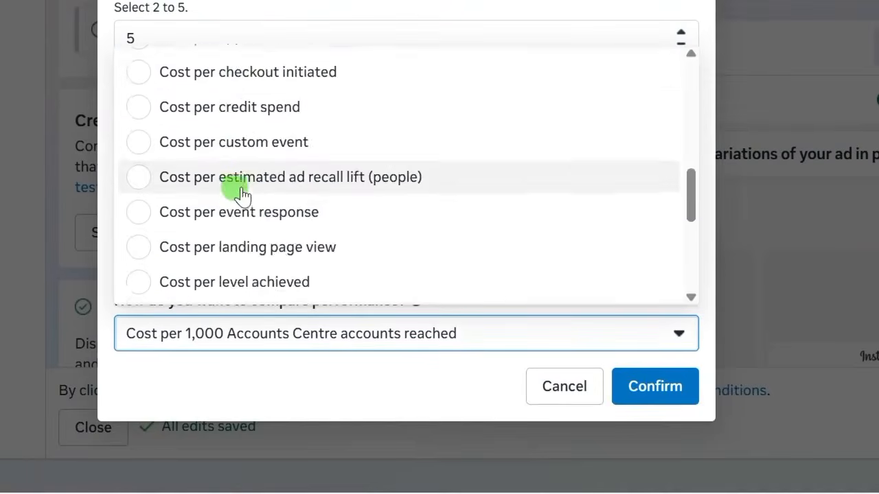
scroll(284, 123, up, 15)
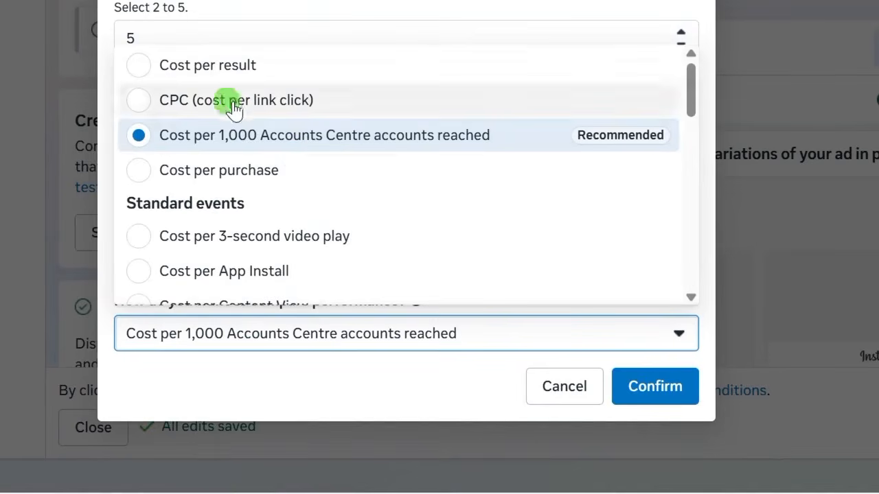
click(141, 175)
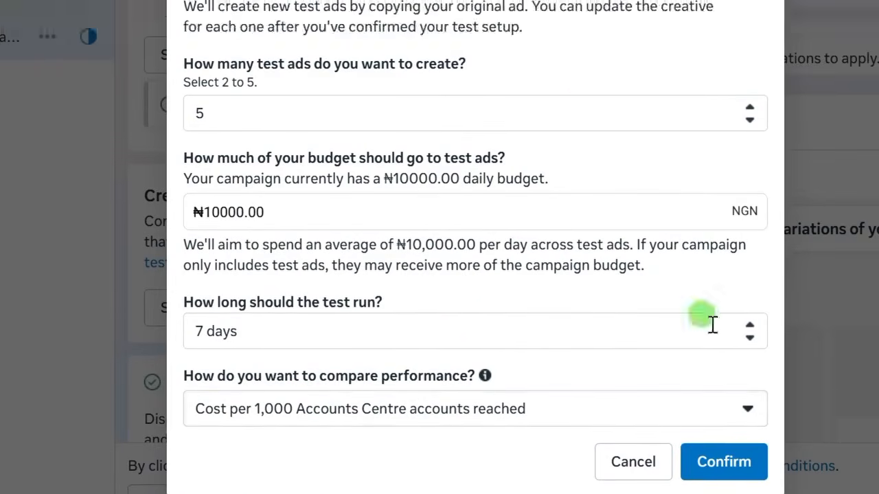
click(744, 407)
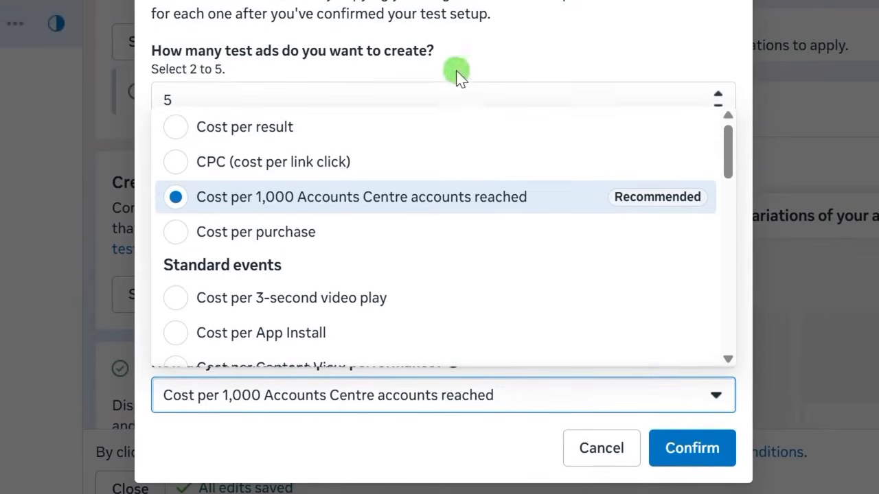
click(712, 396)
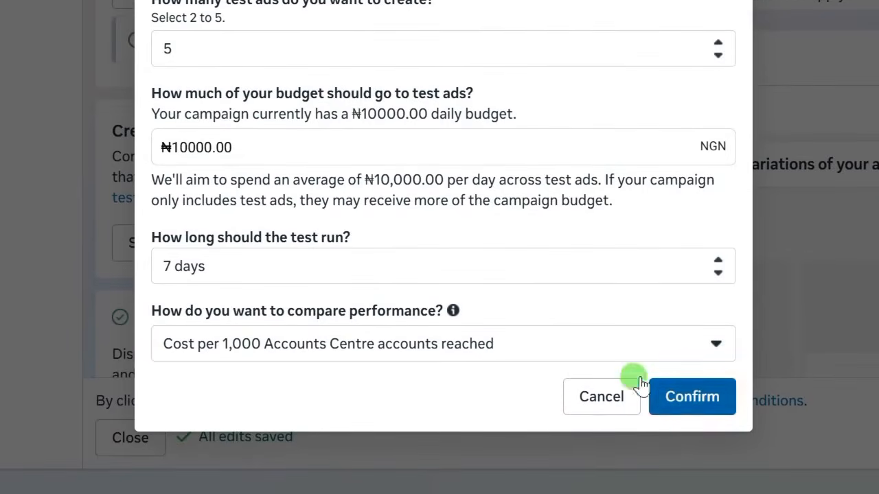
- Confirm the creative test so five test ads are created under the sales ad set
click(686, 397)
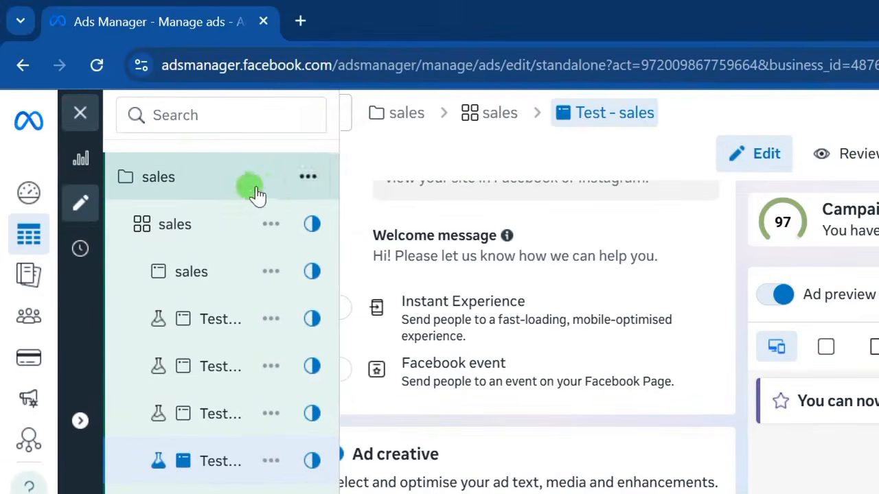
- Duplicate the sales campaign with the number of copies set to 5
click(308, 177)
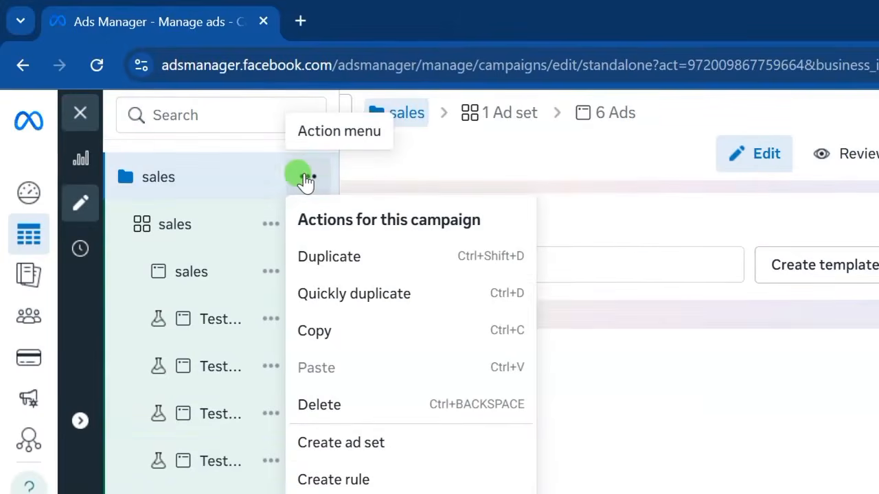
click(342, 260)
click(386, 348)
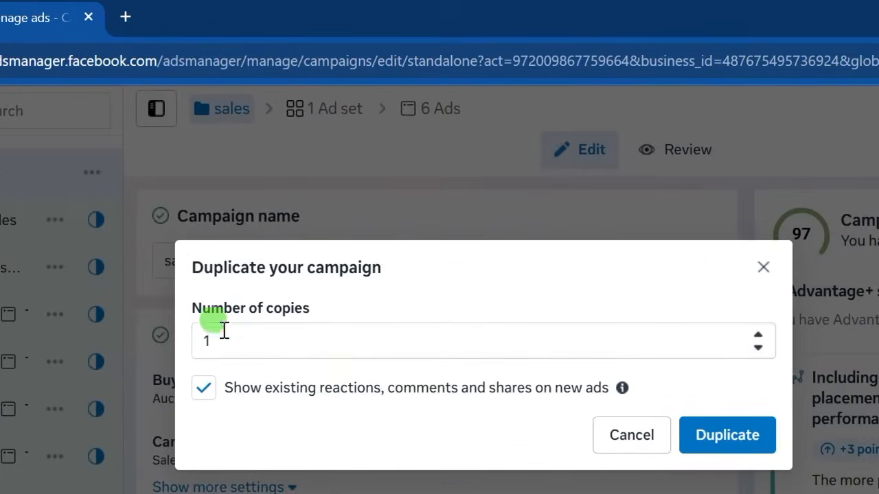
key(BackSpace)
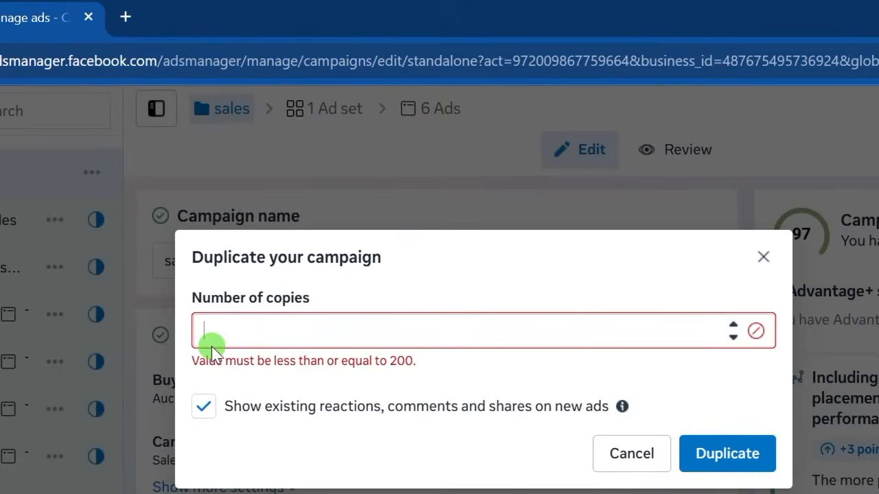
text(5)
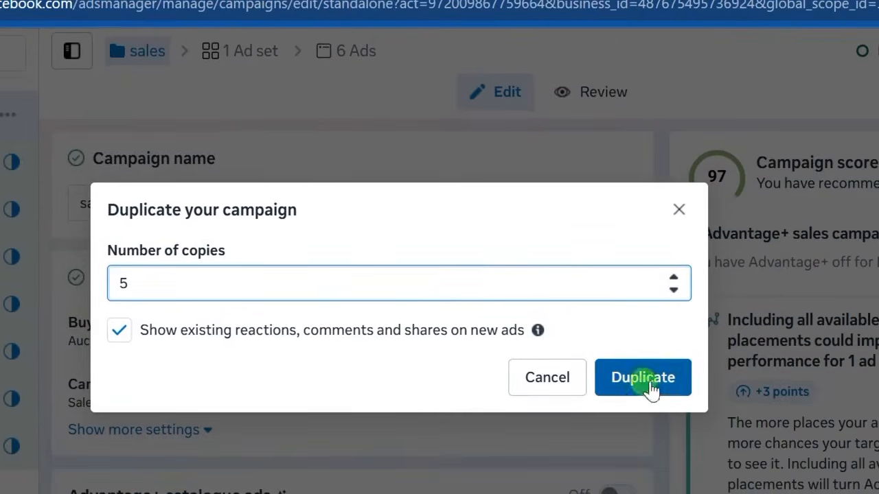
click(649, 381)
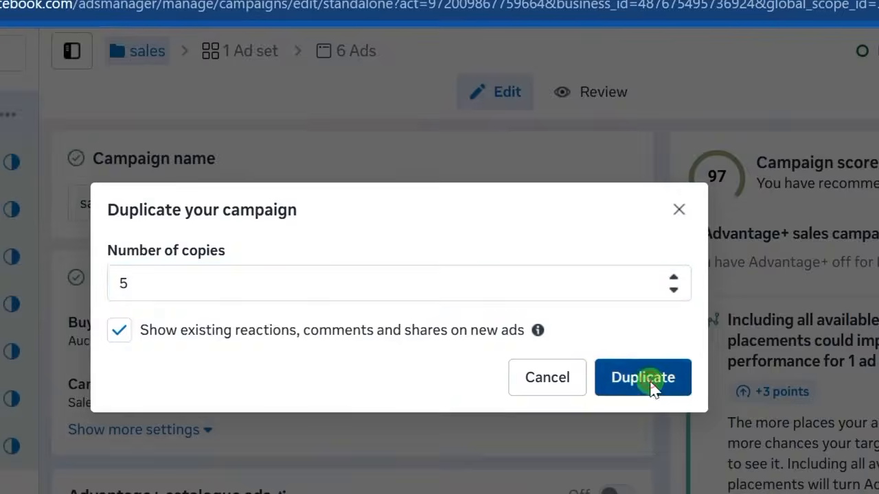